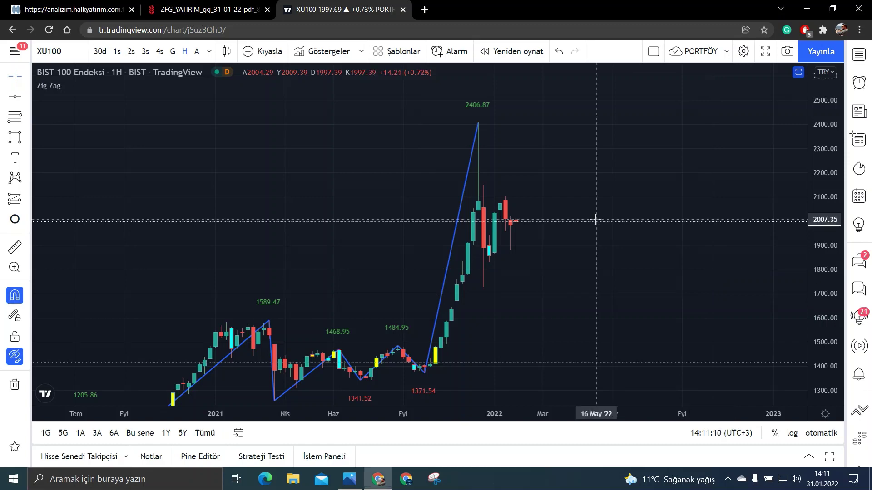
- Switch the chart symbol to YATAS, then go to the Halk Yatırım score card tab
type("YATAS")
key("Return")
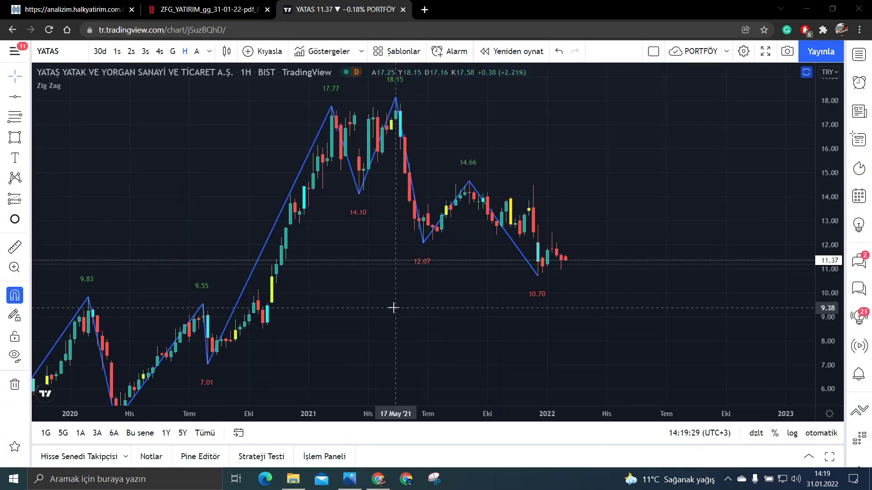
left_click(73, 9)
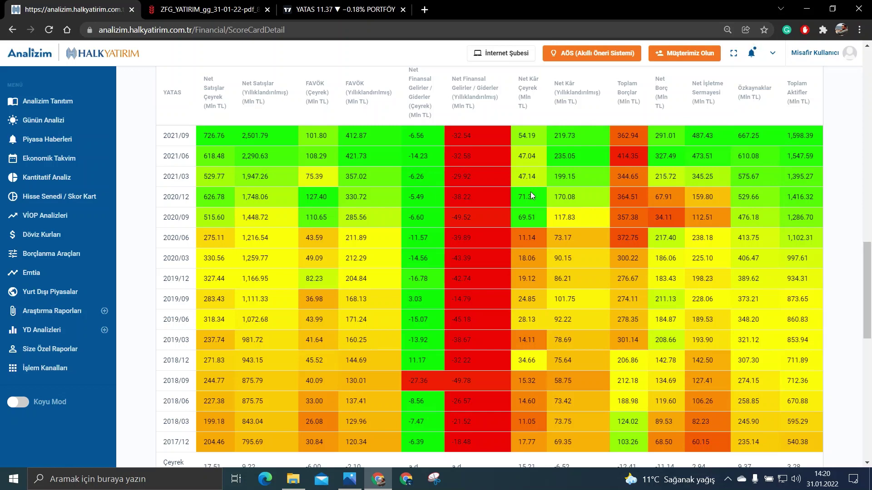
scroll(485, 247, "up", 1)
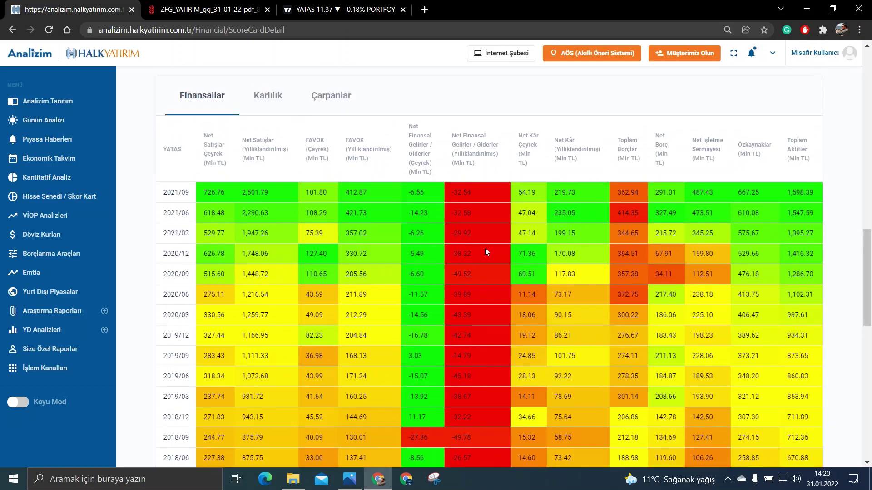
- Bring up the ZFG_YATIRIM PDF, close the Halk Yatırım tab, and highlight the Yataş row
left_click(190, 10)
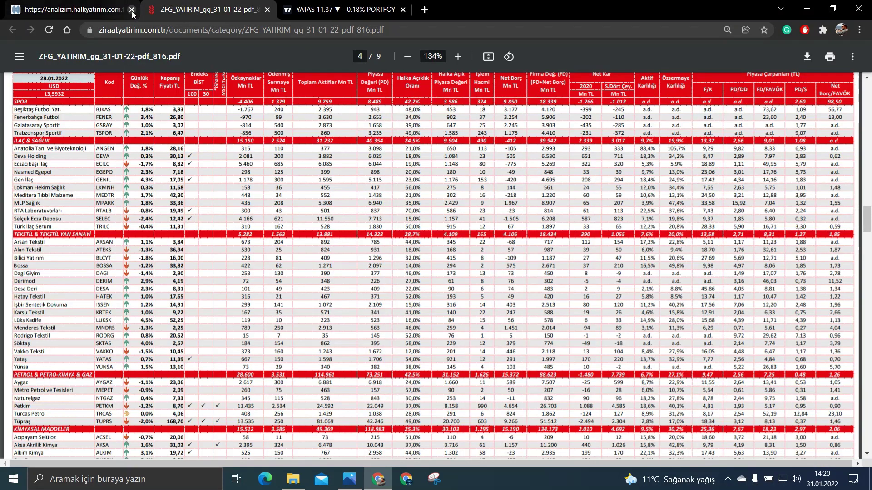
left_click(132, 9)
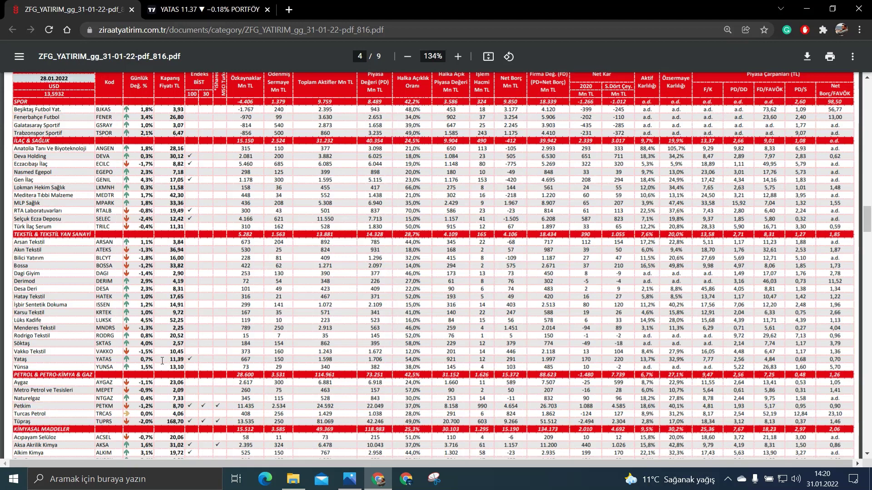
left_click_drag(162, 361, 657, 363)
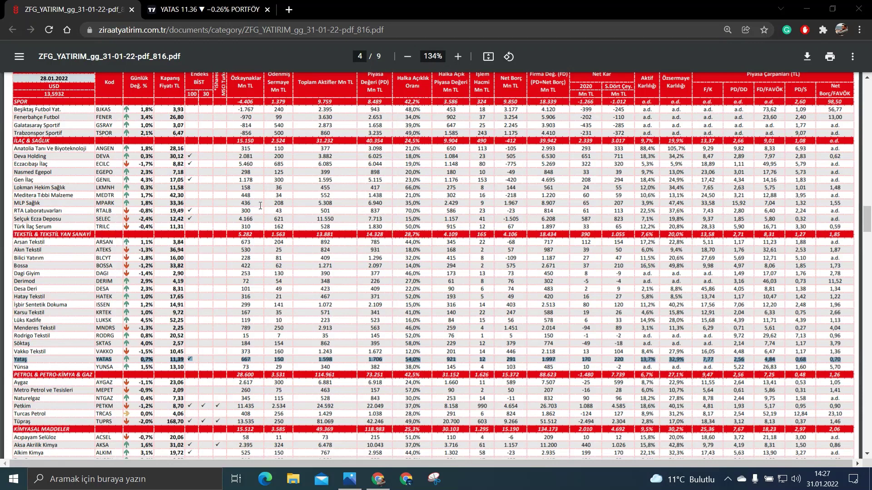
scroll(202, 114, "up", 1)
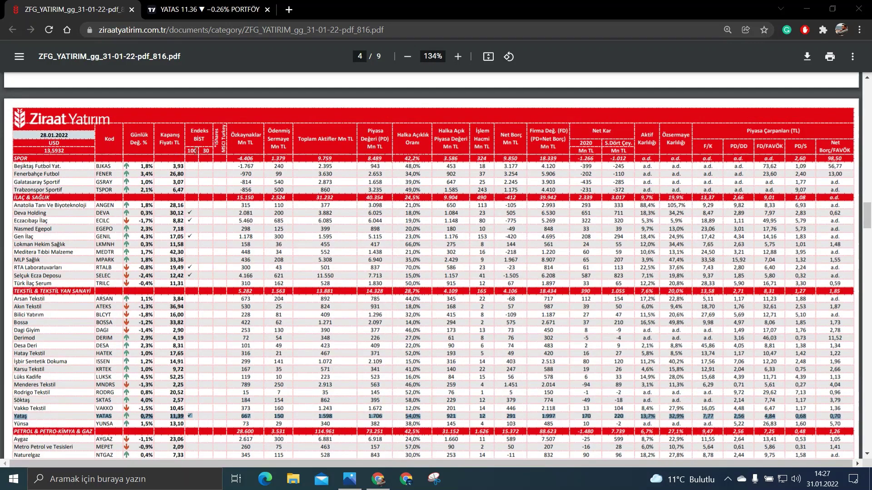
scroll(196, 148, "down", 1)
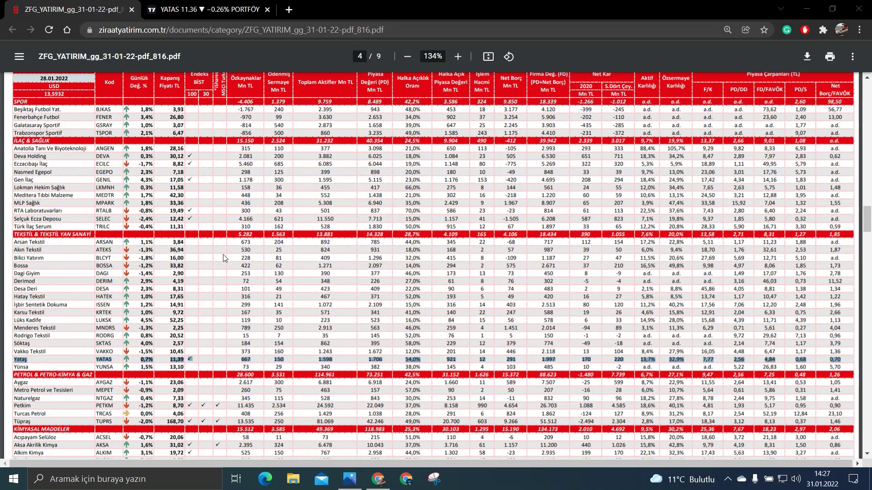
- Back on the YATAS chart, maximize and restore the WT_CROSS_LB pane, then remove the RSI pane
left_click(207, 7)
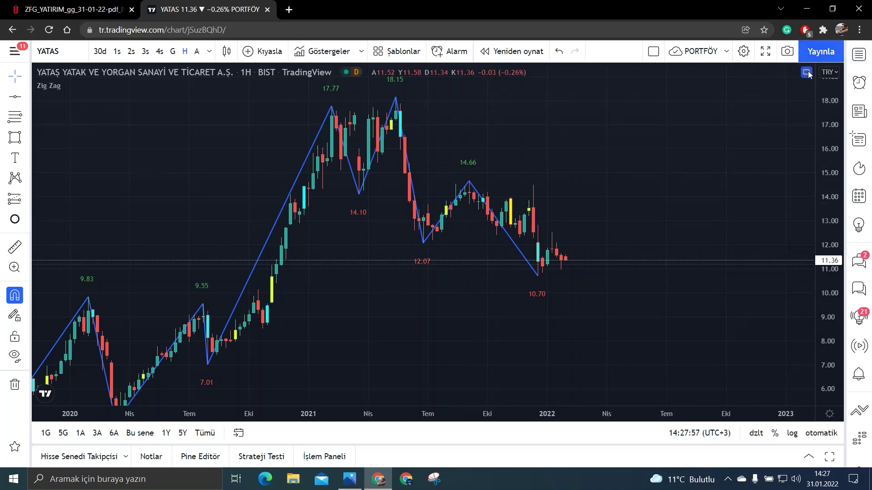
scroll(645, 276, "down", 3)
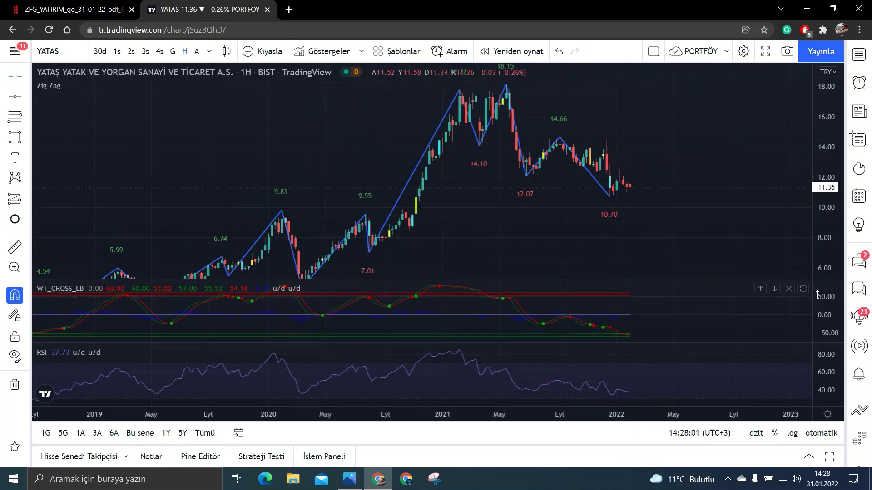
left_click(802, 289)
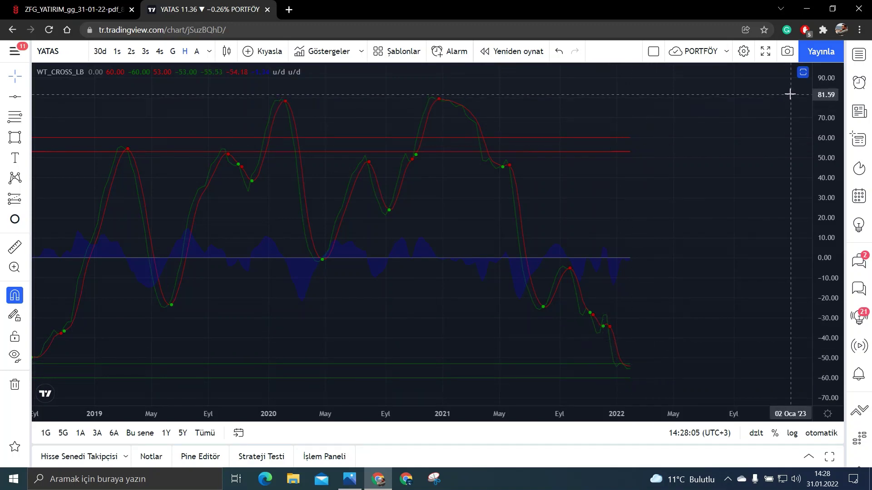
left_click(803, 72)
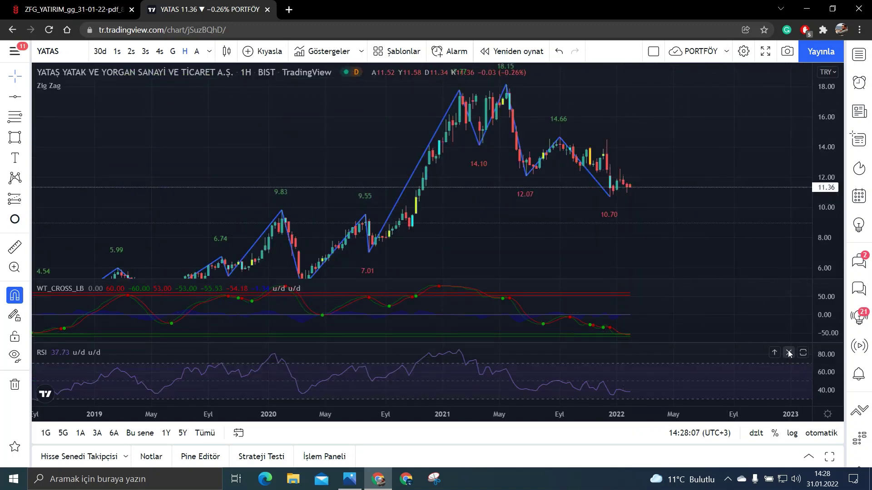
left_click(790, 354)
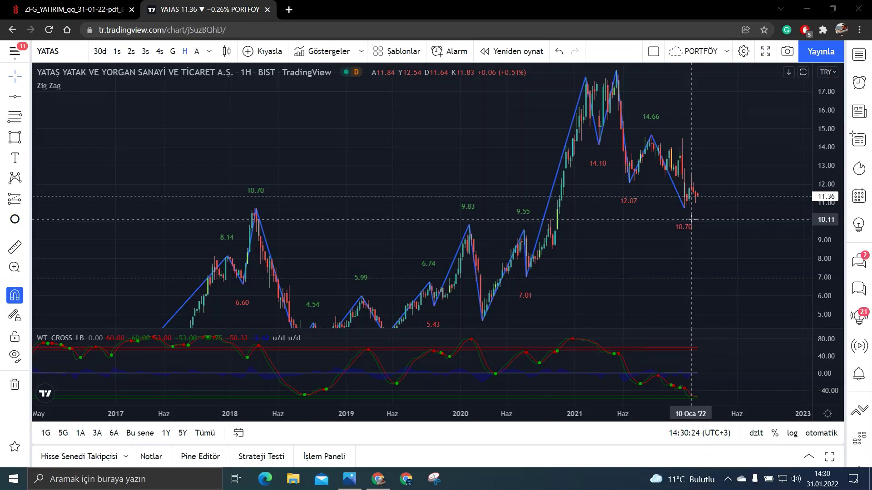
- Frame the 2018 low and measure the 44% rally from 3.15 to 4.54
scroll(695, 213, "down", 1)
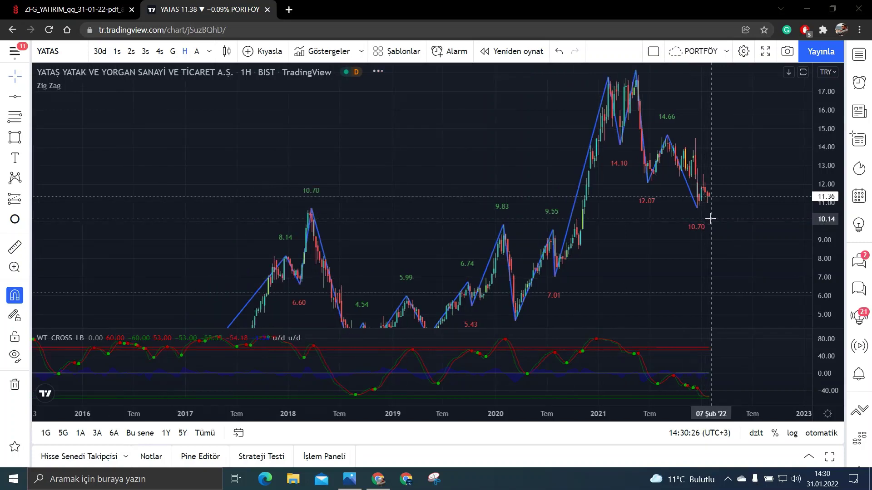
left_click_drag(698, 259, 725, 192)
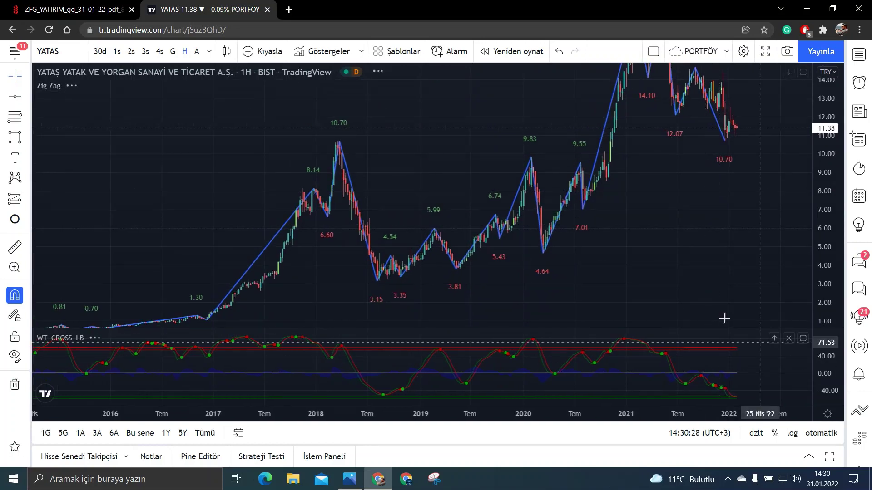
left_click_drag(666, 239, 735, 250)
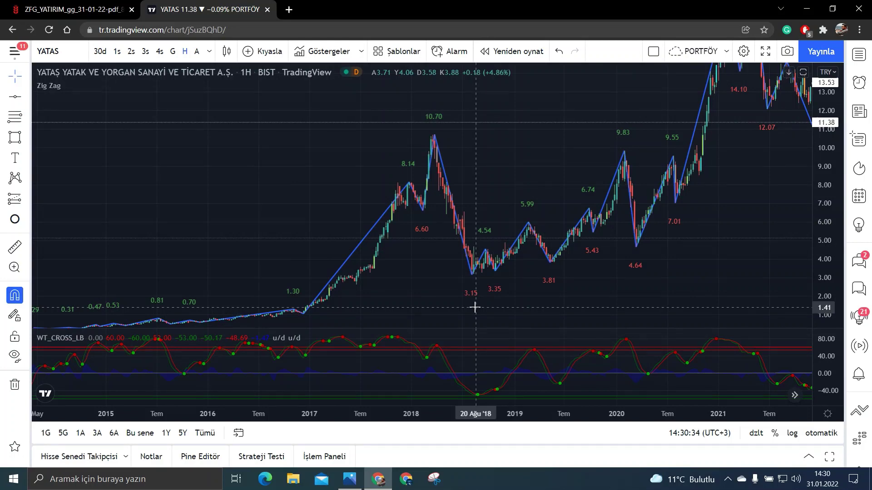
scroll(482, 295, "up", 2)
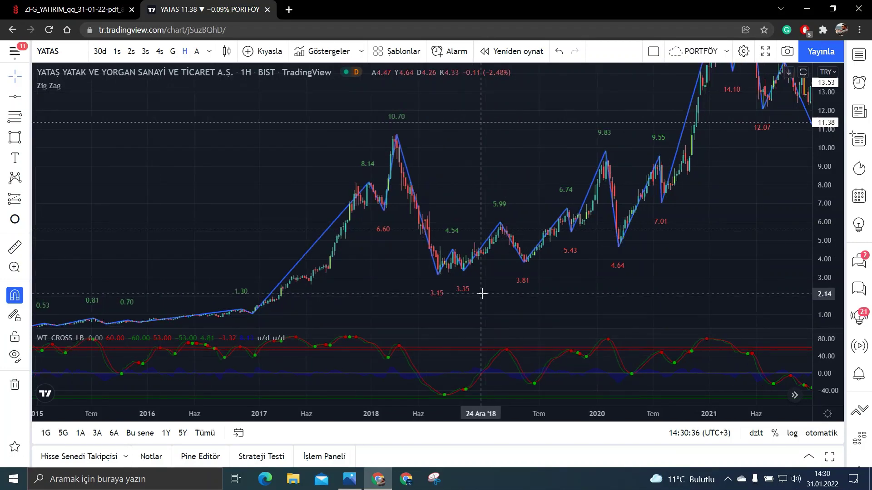
left_click_drag(483, 292, 570, 280)
scroll(571, 281, "up", 2)
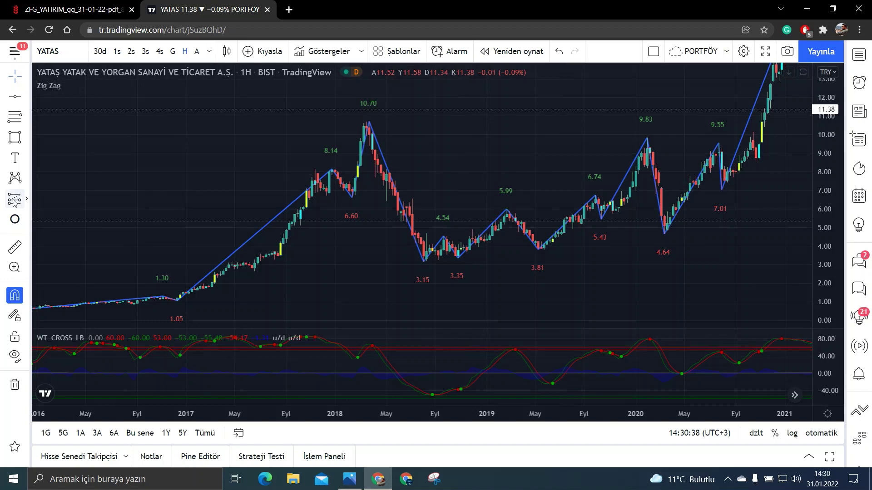
left_click(14, 246)
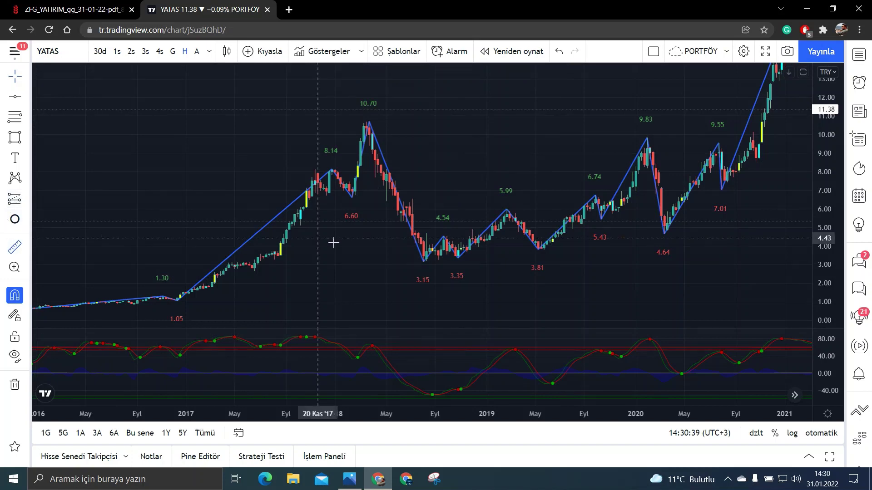
left_click(425, 262)
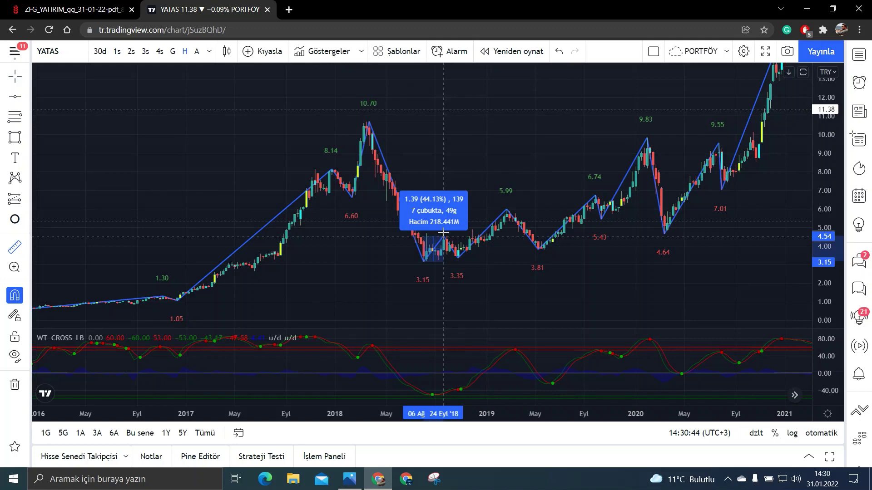
left_click(443, 233)
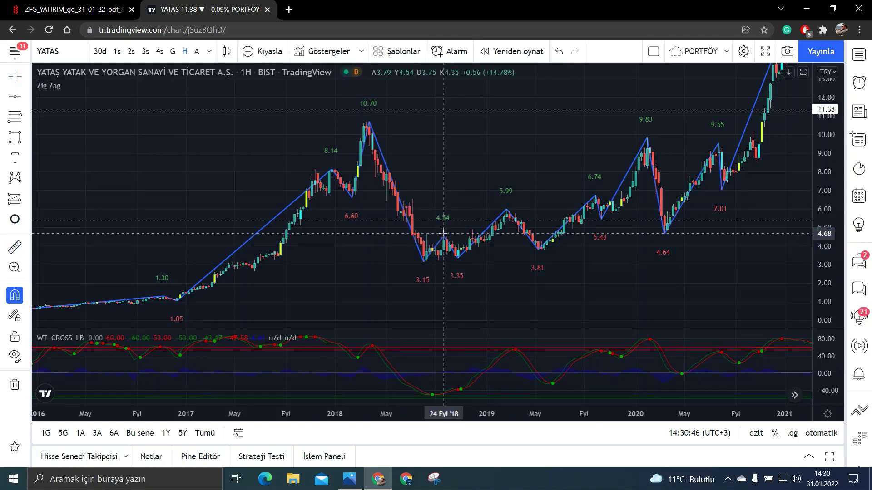
scroll(467, 225, "down", 5)
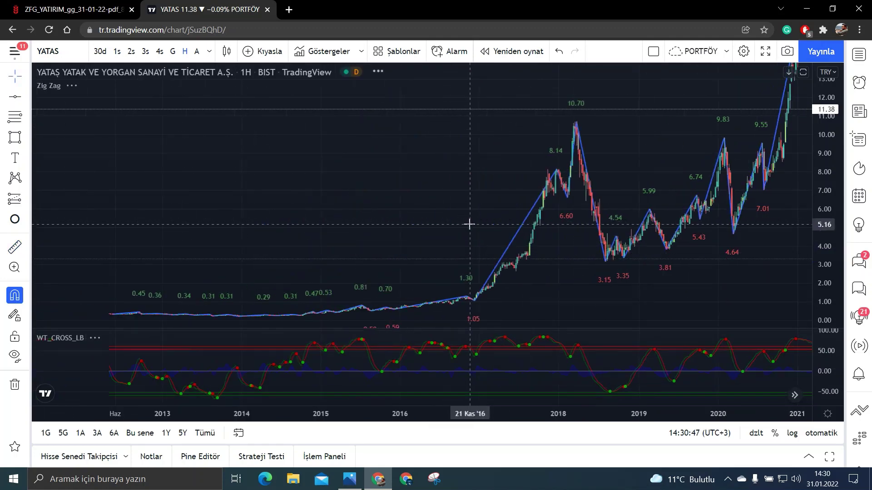
- Frame the 2011–2017 lows and measure the 35% rally from the 2013 low of 0.23
scroll(468, 225, "down", 3)
left_click_drag(418, 257, 565, 187)
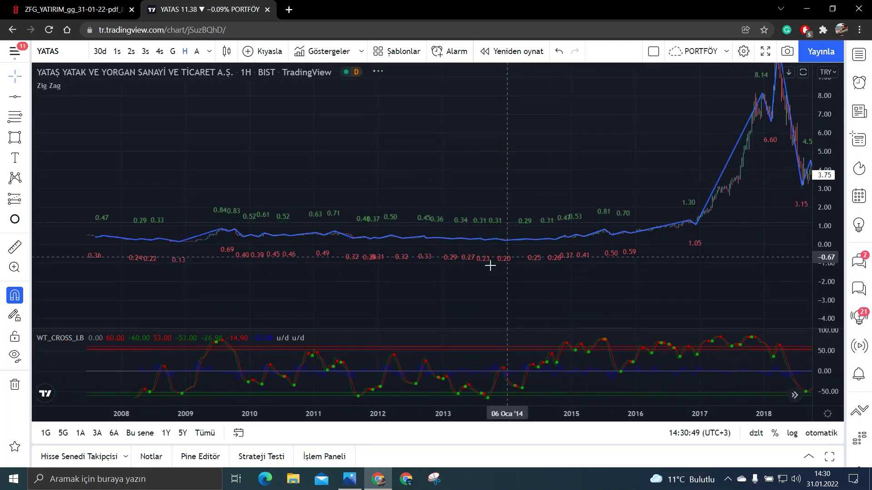
scroll(467, 292, "up", 2)
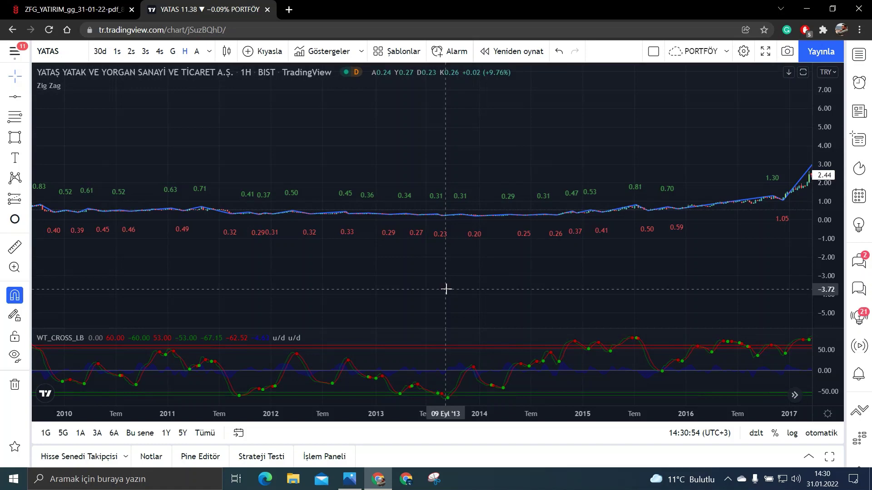
left_click_drag(841, 149, 843, 113)
scroll(502, 166, "down", 2)
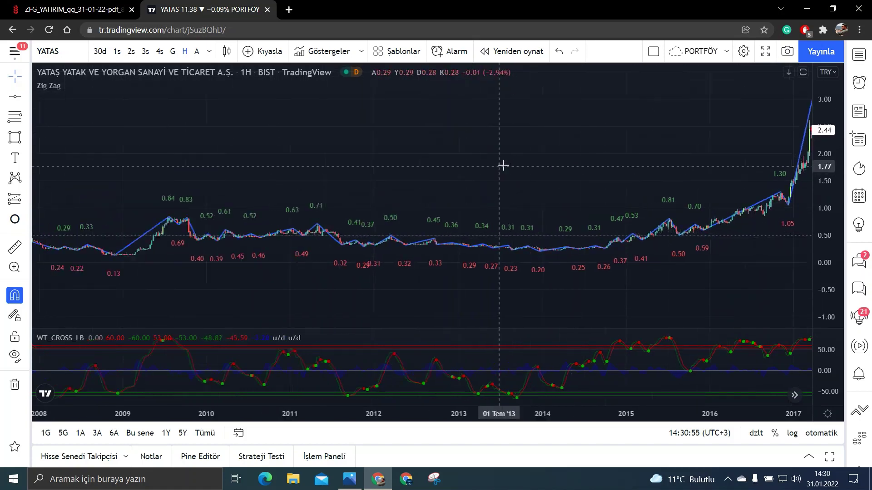
left_click_drag(818, 253, 817, 54)
left_click_drag(613, 204, 533, 124)
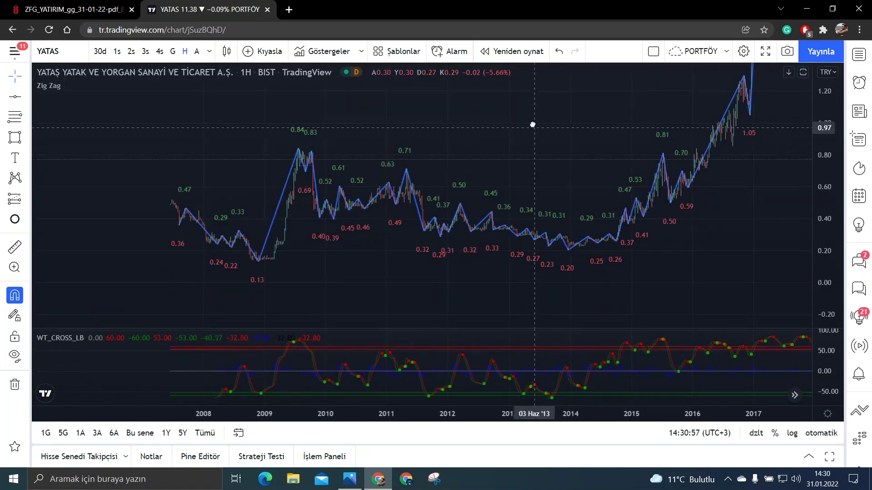
scroll(535, 202, "up", 3)
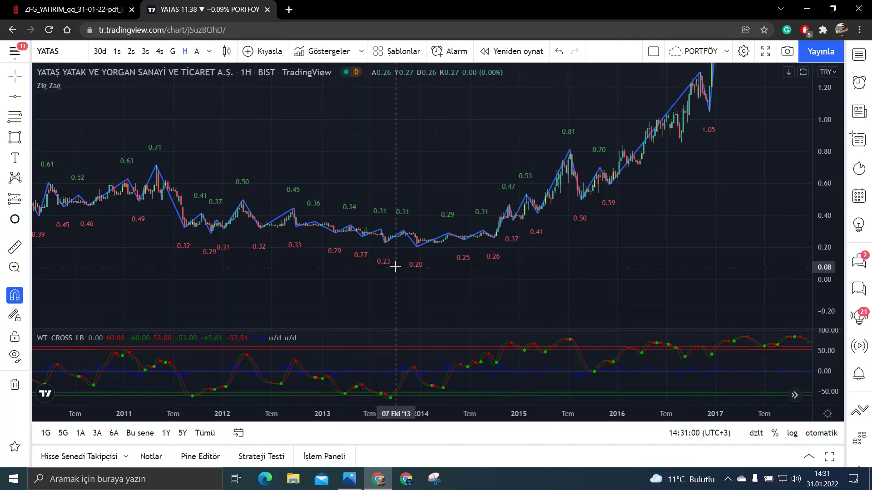
scroll(384, 269, "up", 2)
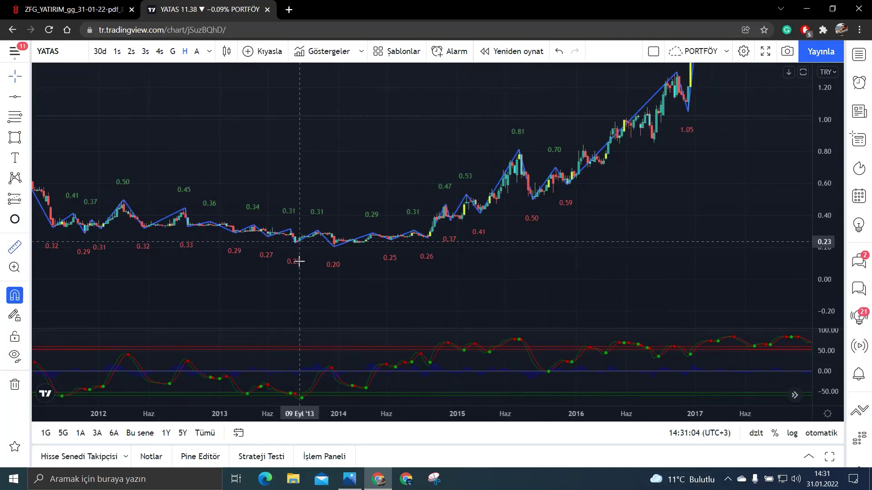
left_click(294, 247, "shift")
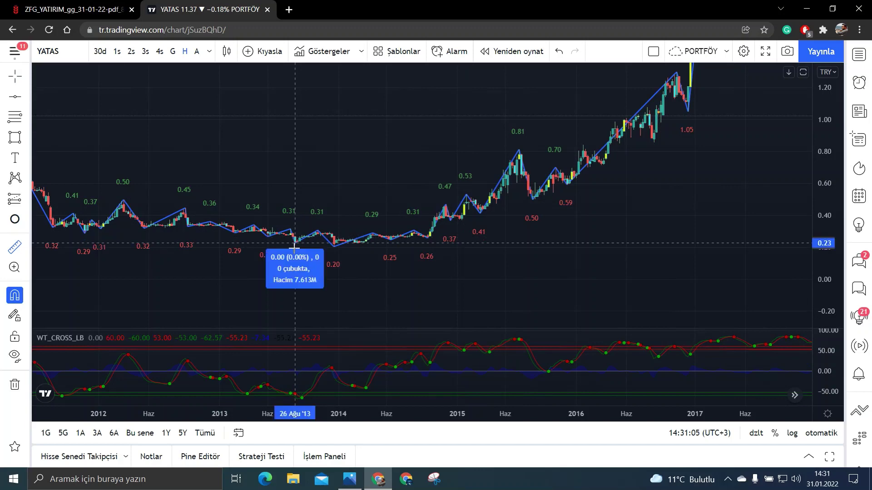
left_click(318, 228)
- Measure the roughly 54% rise from the 0.32 low to the 0.50 high
scroll(320, 233, "down", 5)
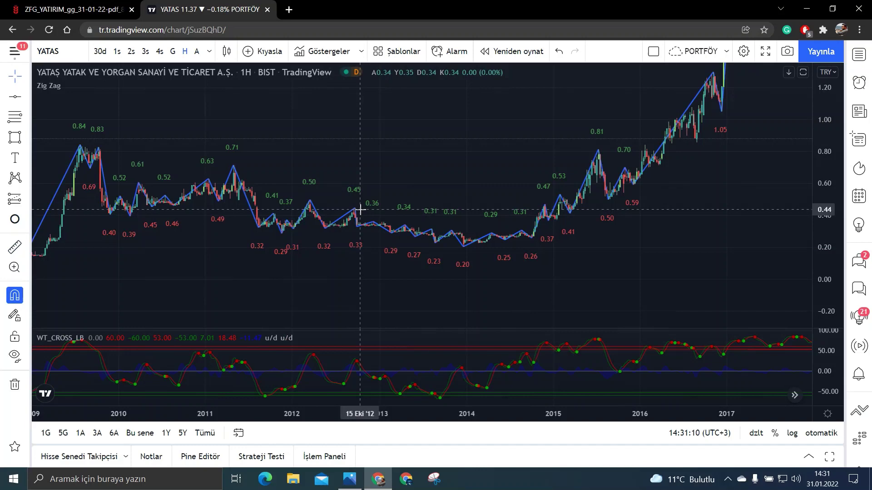
left_click_drag(360, 249, 418, 285)
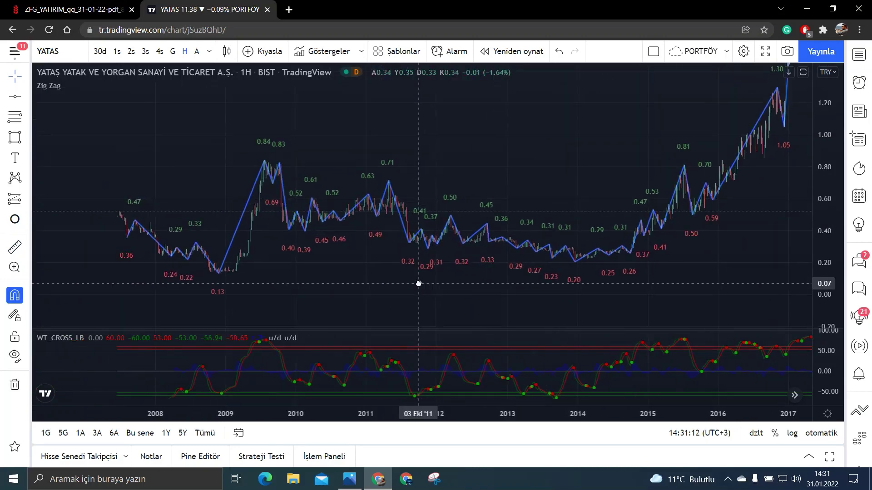
scroll(411, 285, "up", 2)
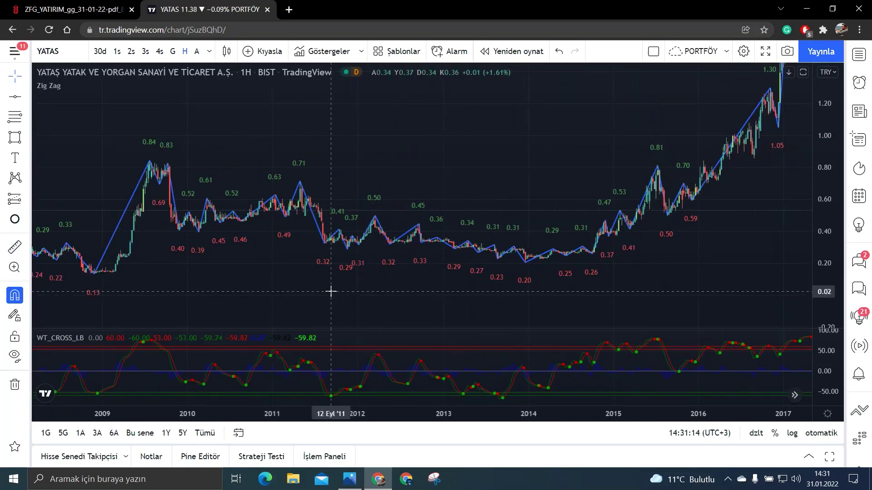
left_click(324, 250)
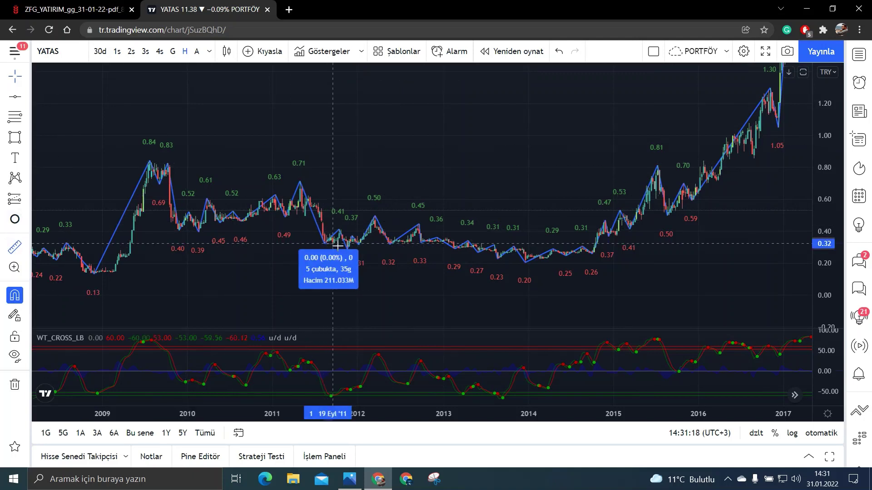
left_click(375, 200)
- Zoom out and pan the chart to the 2007–2013 period
scroll(376, 204, "down", 3)
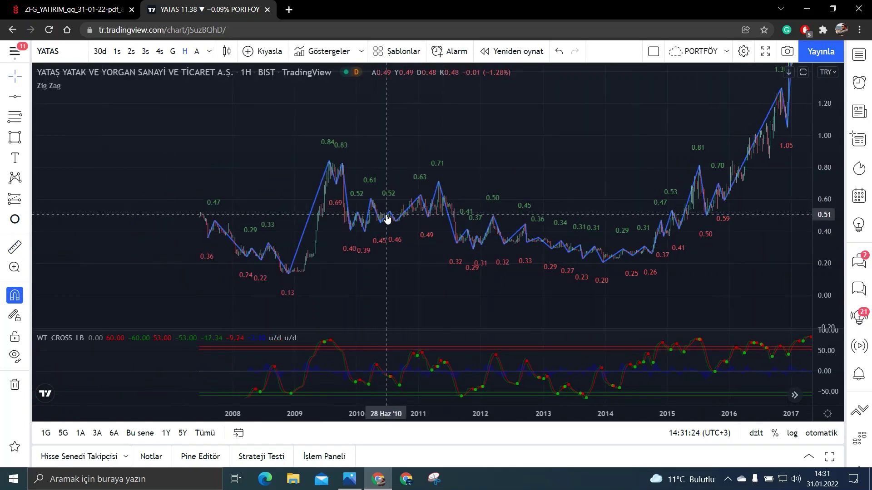
scroll(387, 219, "down", 1)
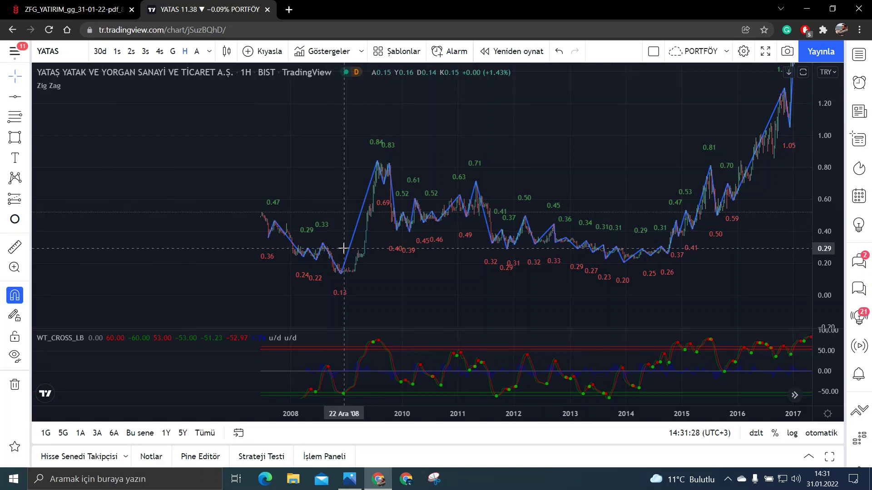
scroll(344, 248, "up", 2)
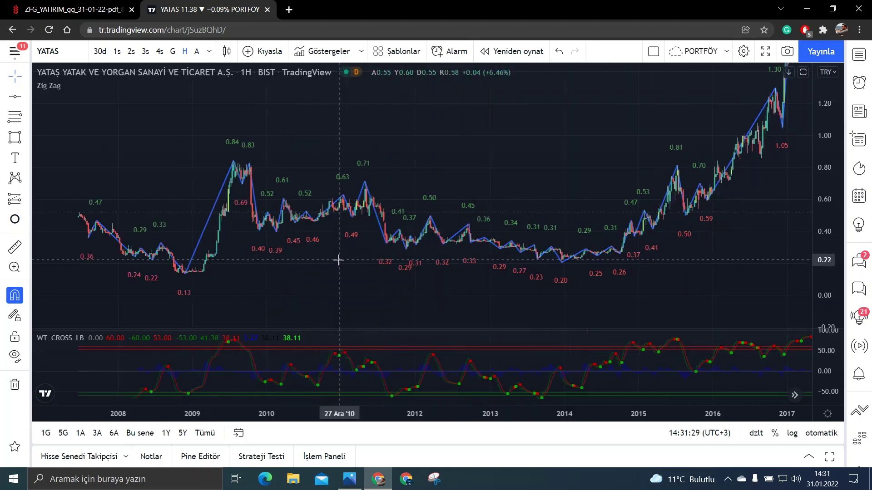
scroll(341, 259, "up", 1)
left_click_drag(389, 282, 537, 269)
- Measure the roughly 544% rally from the 2008 low of 0.13 to 0.84
scroll(540, 258, "up", 3)
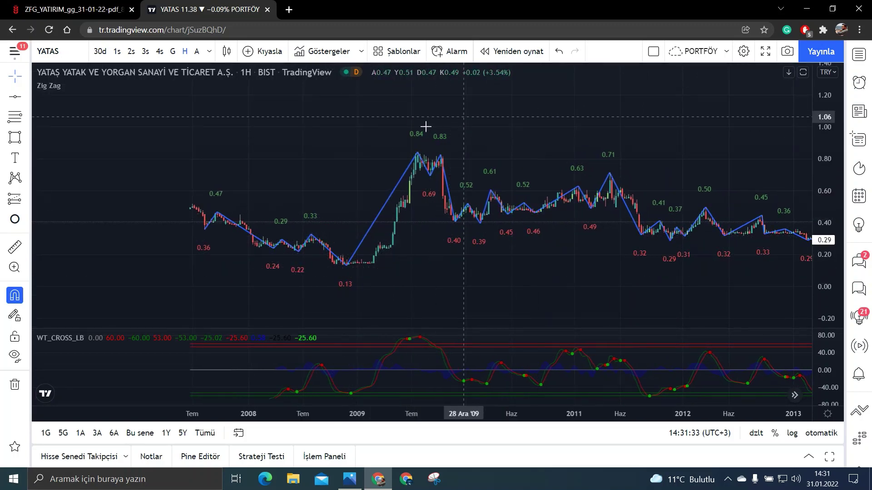
left_click_drag(464, 237, 501, 266)
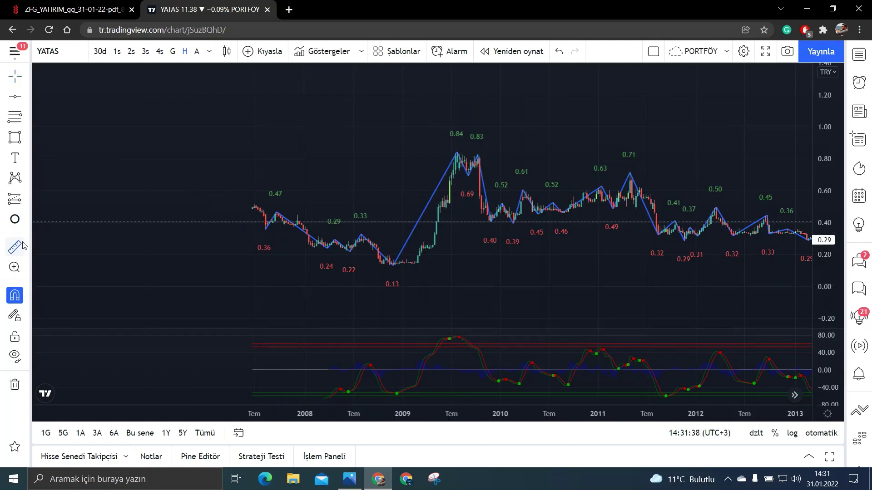
left_click(394, 277, "shift")
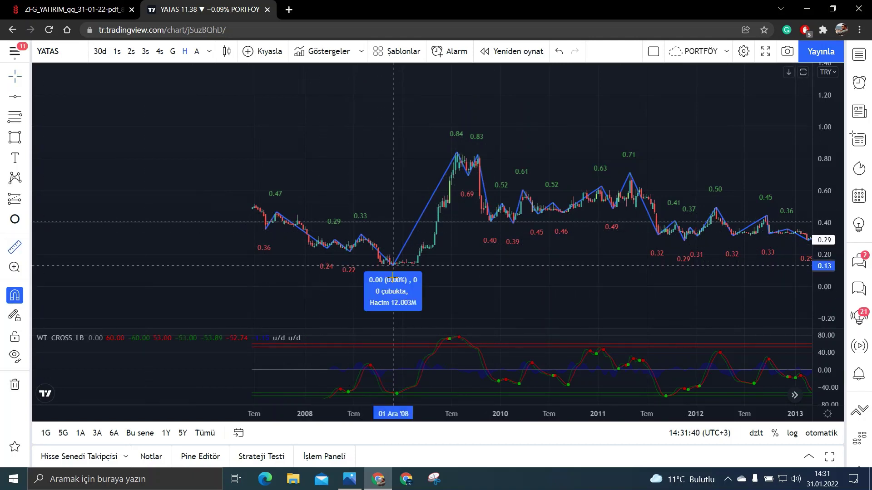
left_click(457, 137)
- Rescale and pan the chart to show the 2017–2022 swings from 14.66 to 10.70
scroll(627, 259, "down", 3)
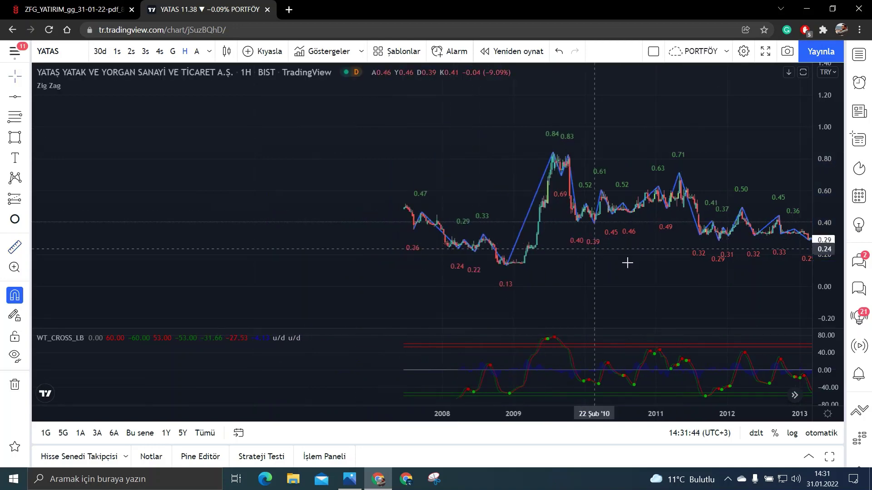
scroll(479, 240, "right", 6)
scroll(360, 230, "right", 8)
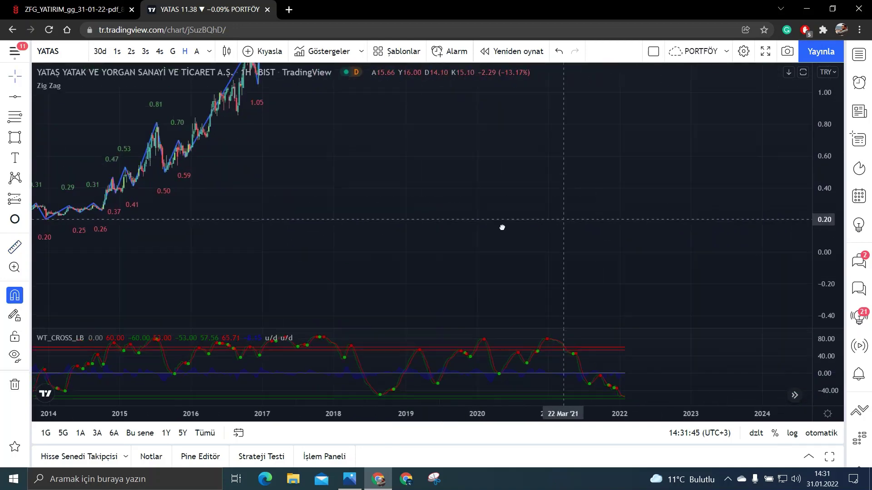
left_click_drag(829, 141, 829, 172)
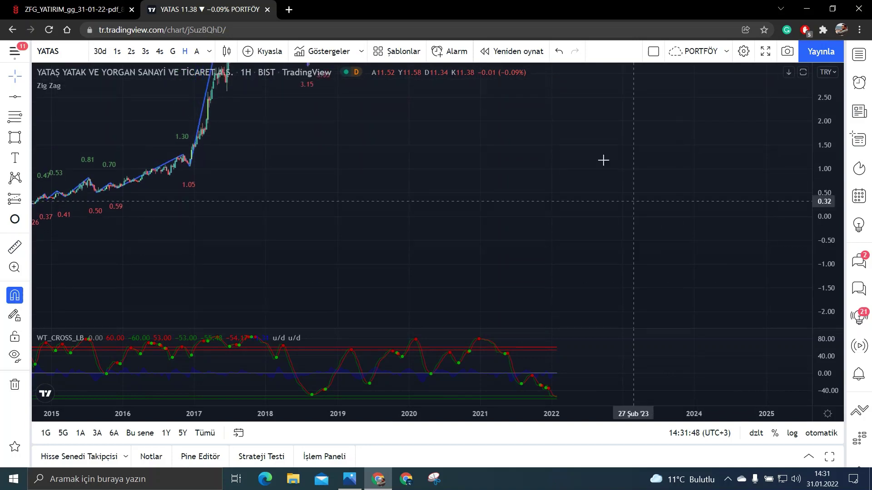
left_click_drag(604, 159, 658, 123)
scroll(658, 123, "up", 2)
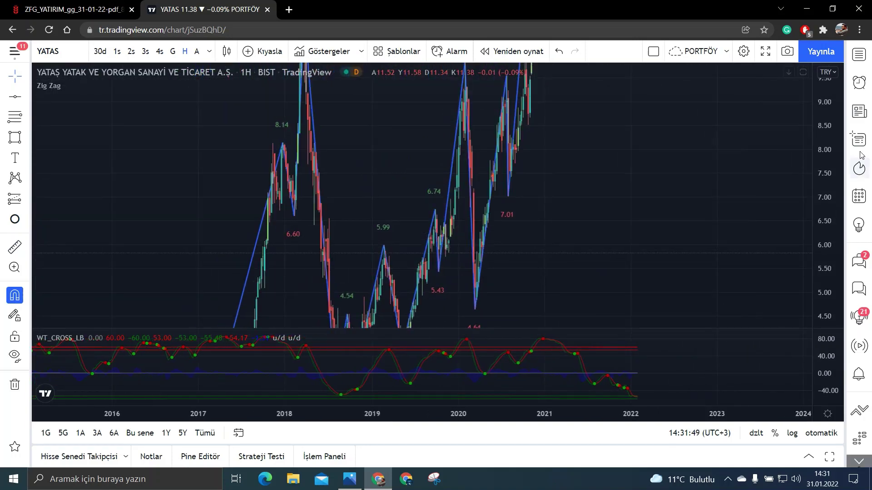
left_click_drag(706, 212, 722, 262)
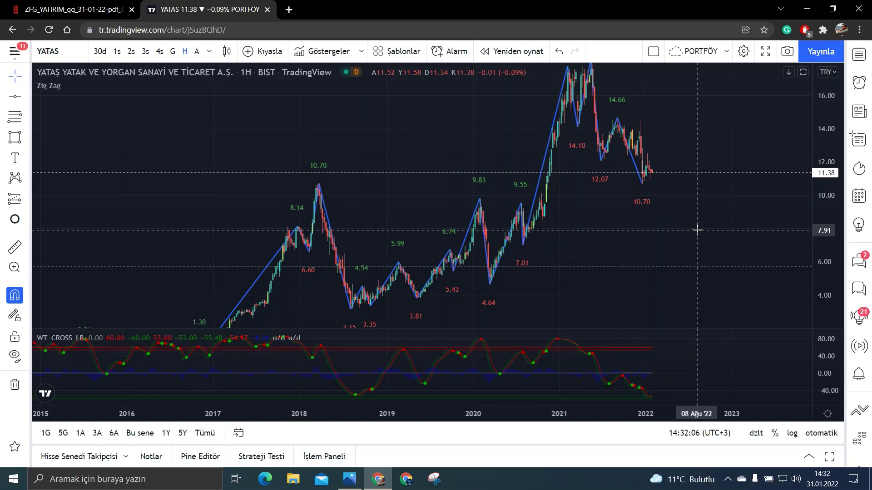
scroll(674, 235, "up", 3)
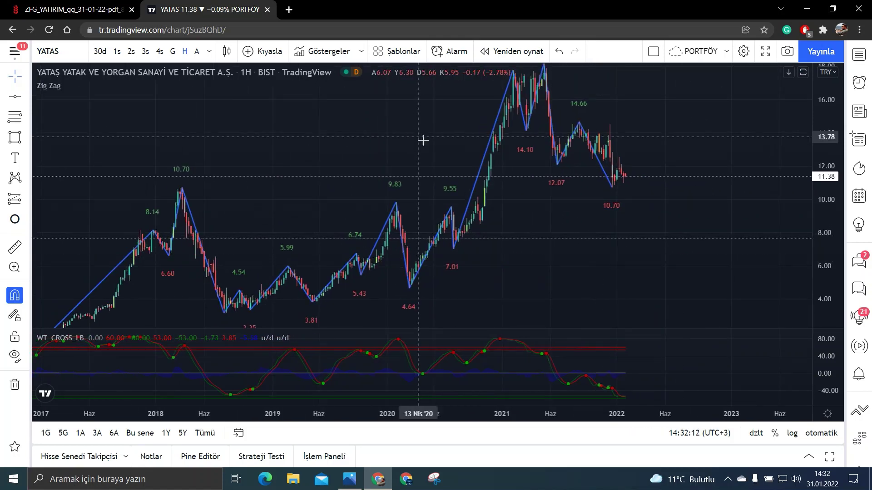
left_click_drag(604, 244, 645, 251)
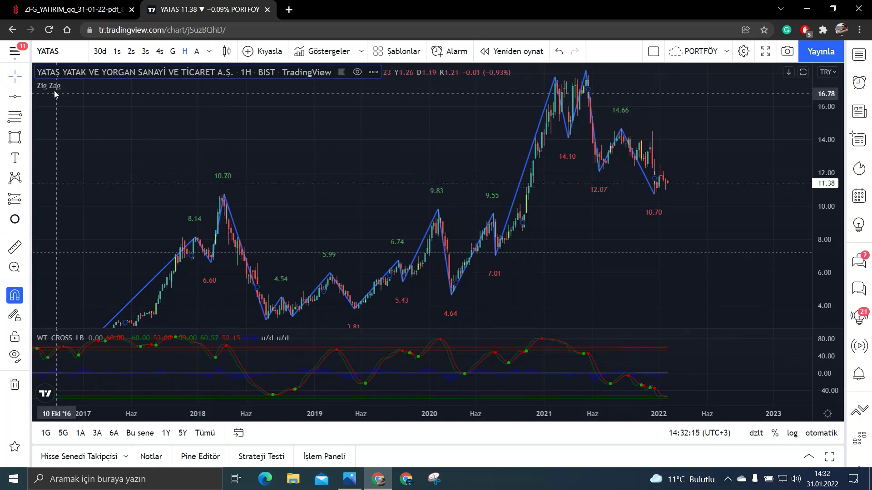
- Place a horizontal line at 10.70 on the 2018 peak and adjust the time axis
left_click(225, 194)
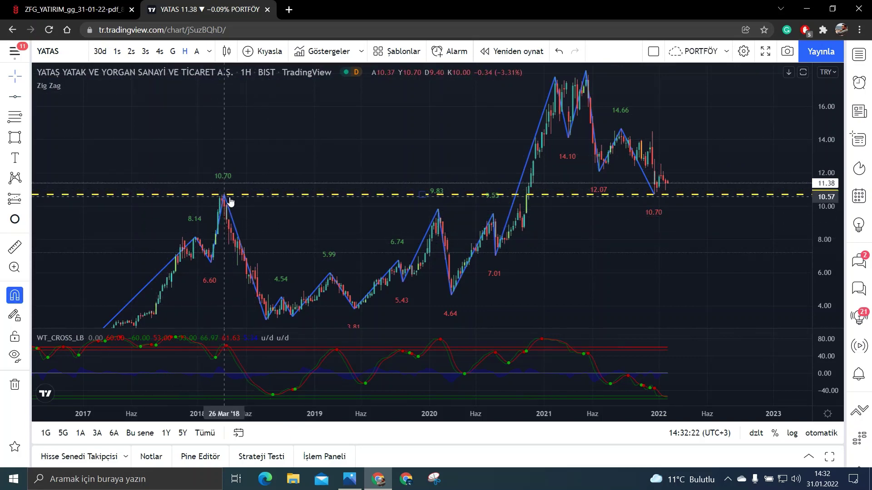
scroll(686, 222, "up", 1)
scroll(685, 223, "up", 2)
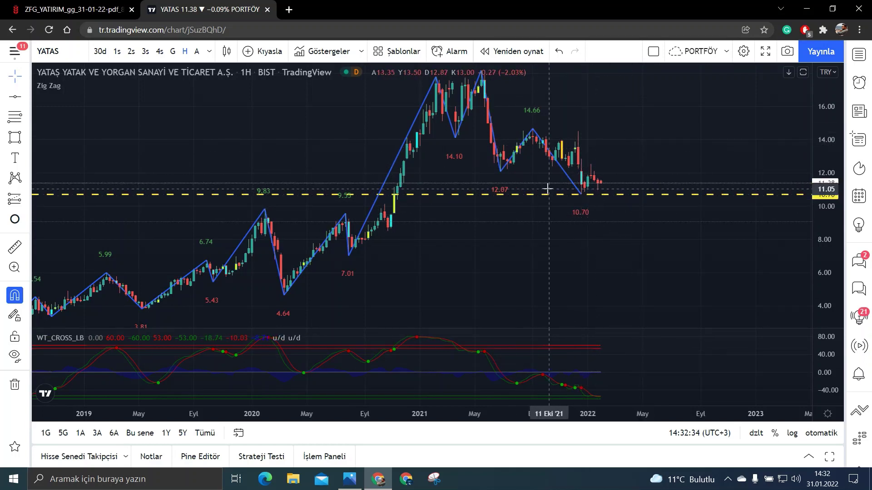
scroll(609, 173, "up", 2)
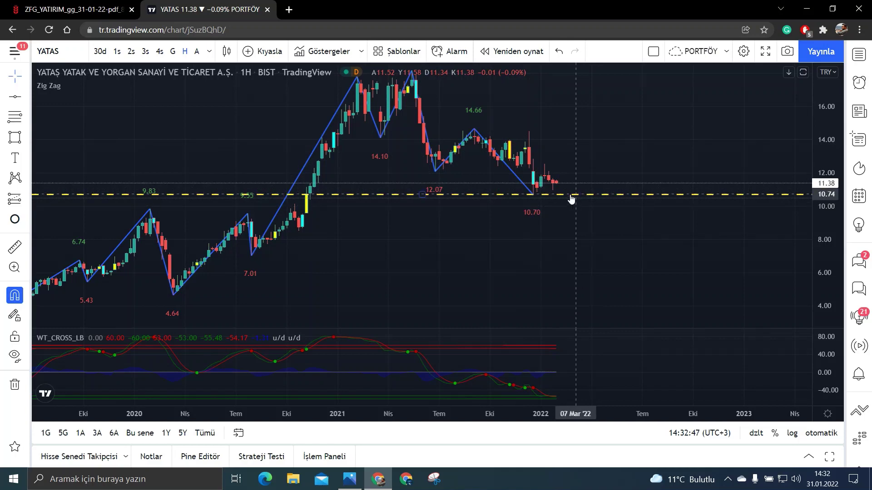
scroll(570, 198, "down", 2)
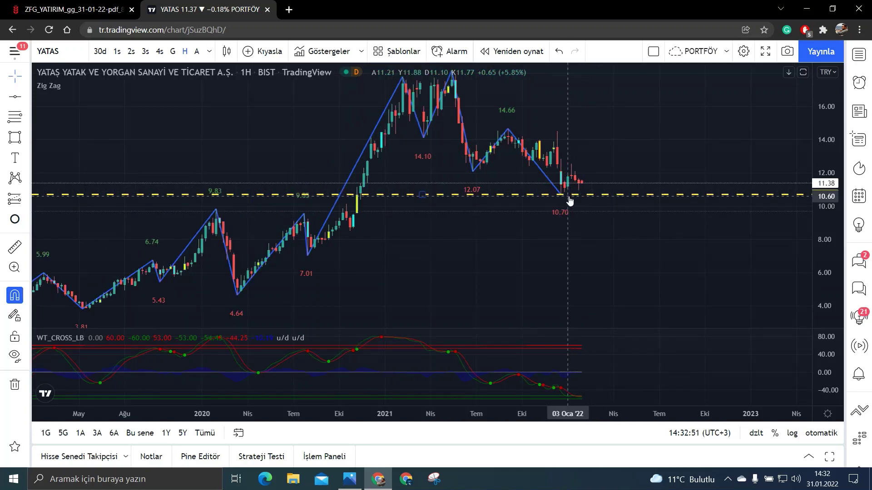
scroll(571, 199, "down", 3)
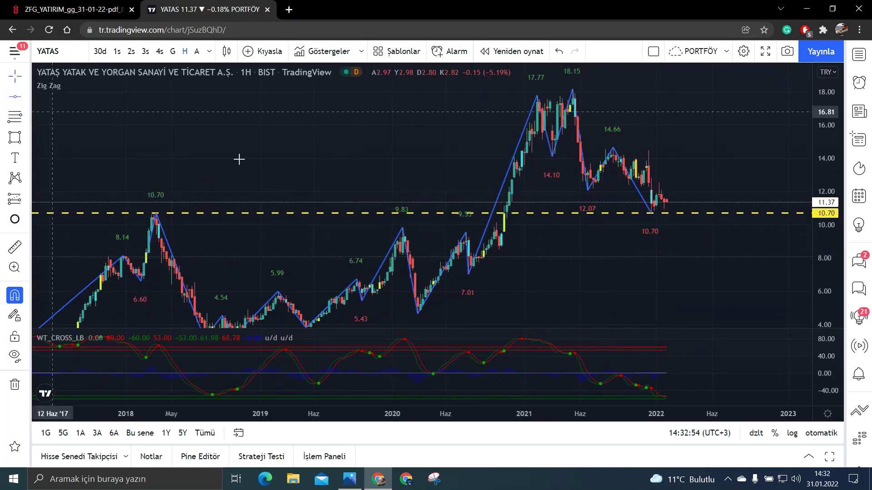
- Add a horizontal line at 9.55 and shade a rectangle from 10.70 down to 9.55
key("alt+h")
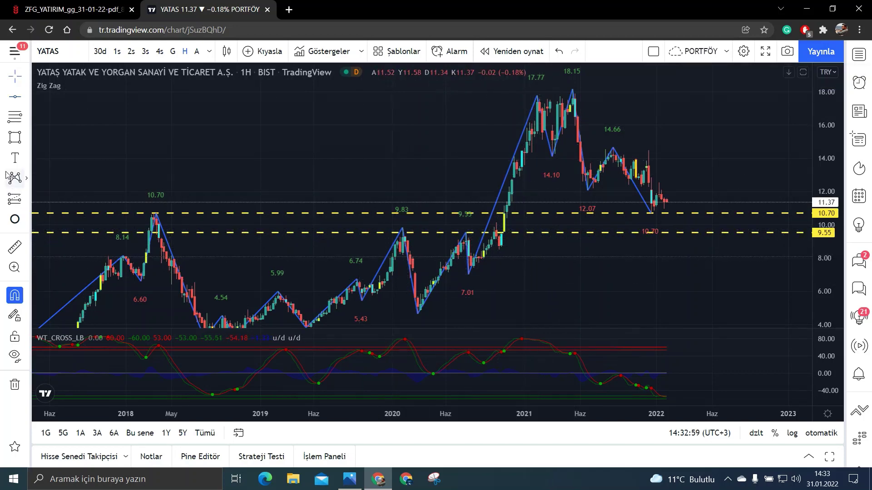
key("alt+shift+r")
mouse_move(159, 211)
left_mouse_down()
mouse_move(239, 223)
mouse_move(466, 223)
mouse_move(461, 239)
left_mouse_up()
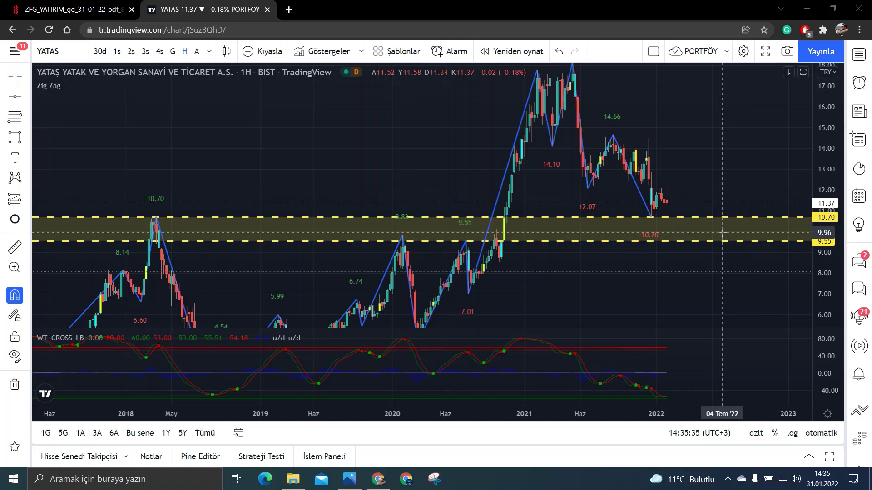
- Add a horizontal resistance line at 12.07
scroll(706, 227, "up", 2)
left_click_drag(700, 200, 702, 214)
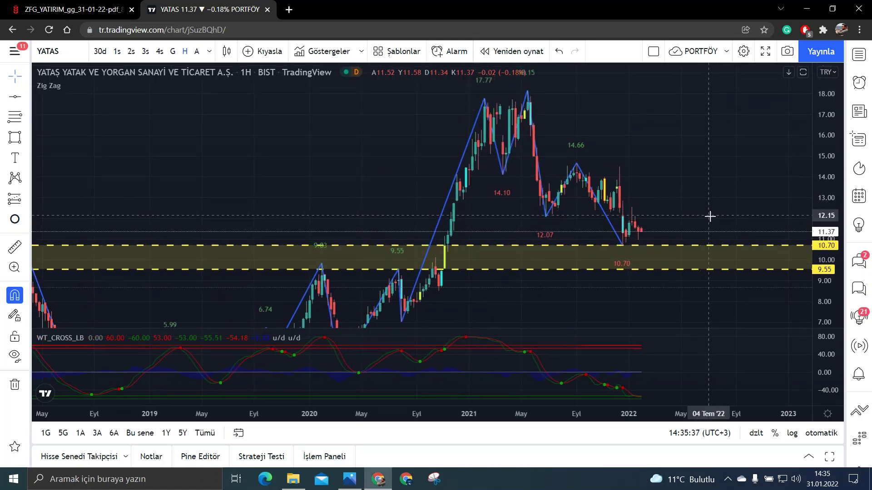
left_click(14, 98)
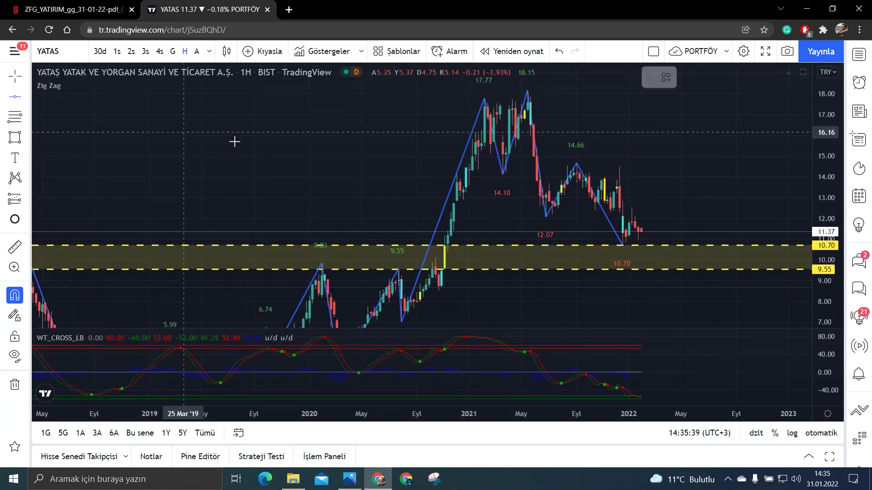
left_click(546, 221)
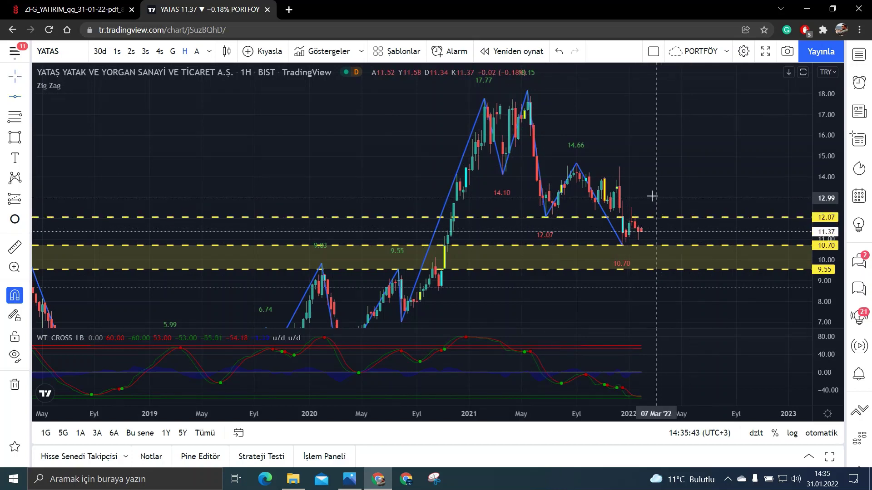
- Shade the 14.10–14.66 resistance band and edge it with horizontal lines at 14.10 and 14.66
left_click_drag(701, 176, 705, 184)
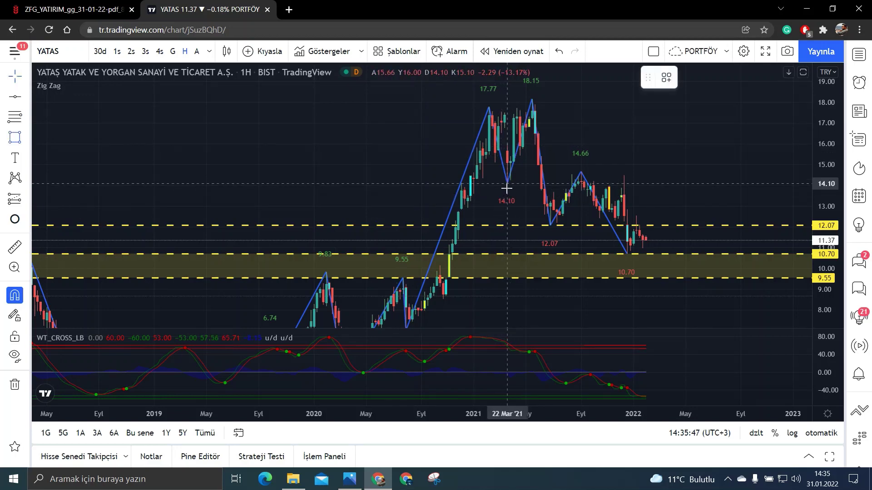
mouse_move(507, 188)
left_mouse_down()
mouse_move(590, 182)
mouse_move(581, 173)
left_mouse_up()
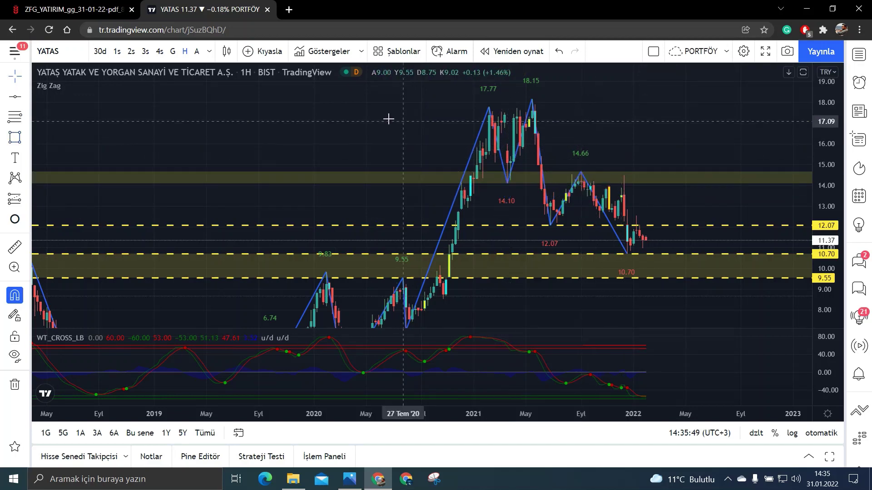
left_click(505, 184)
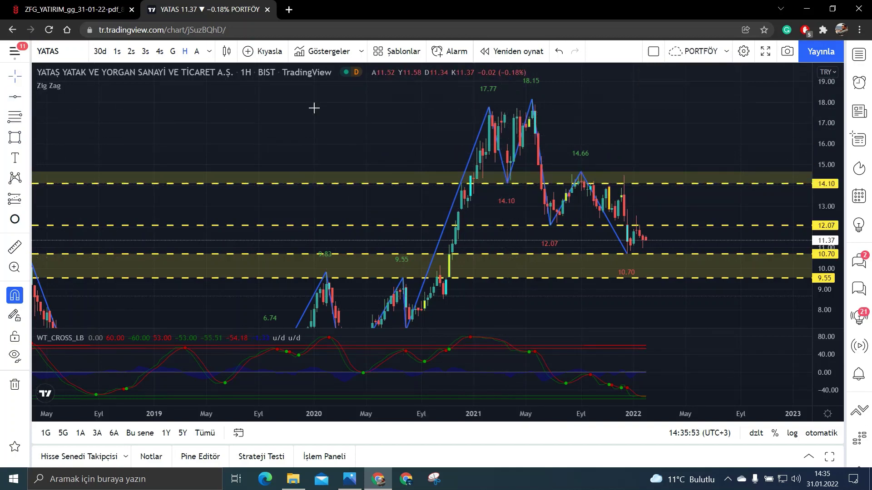
left_click(581, 172)
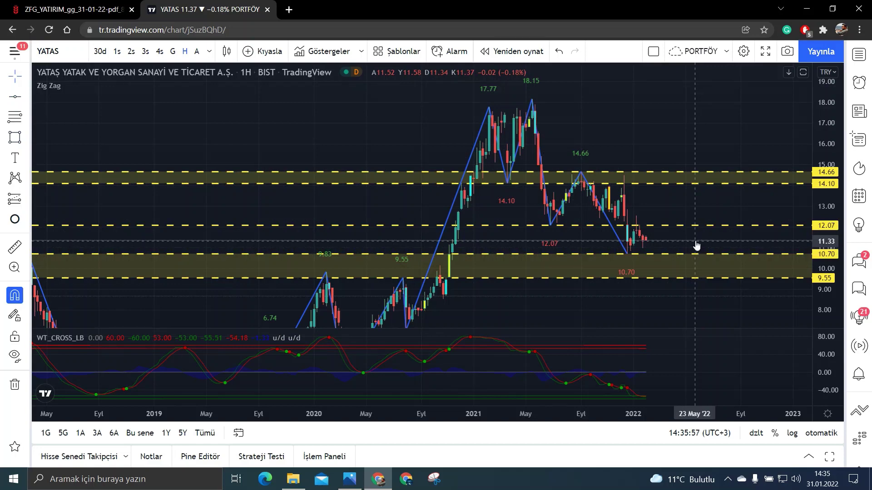
- Select the yellow support band and start a trial price measurement, then dismiss it
scroll(697, 245, "up", 2)
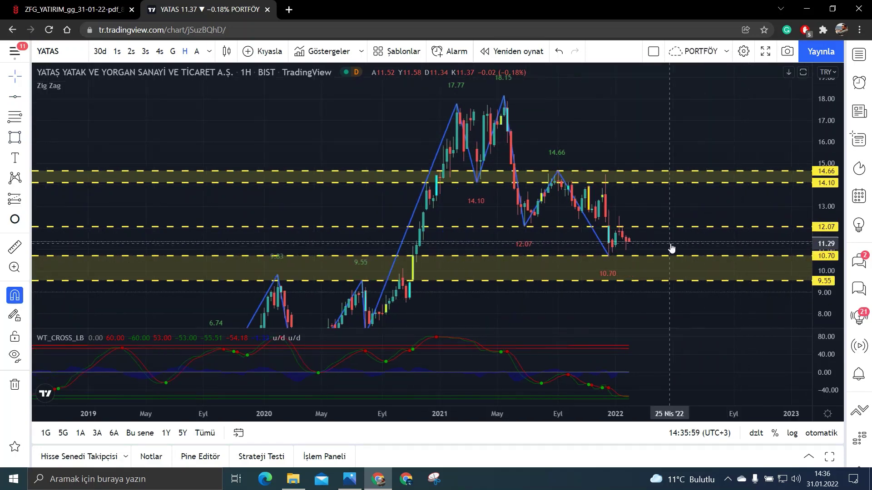
left_click_drag(672, 248, 622, 271)
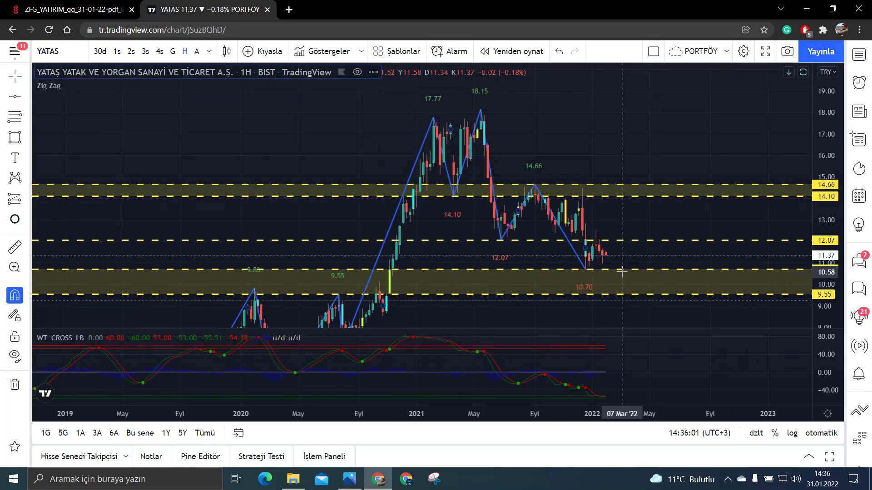
left_click(343, 277)
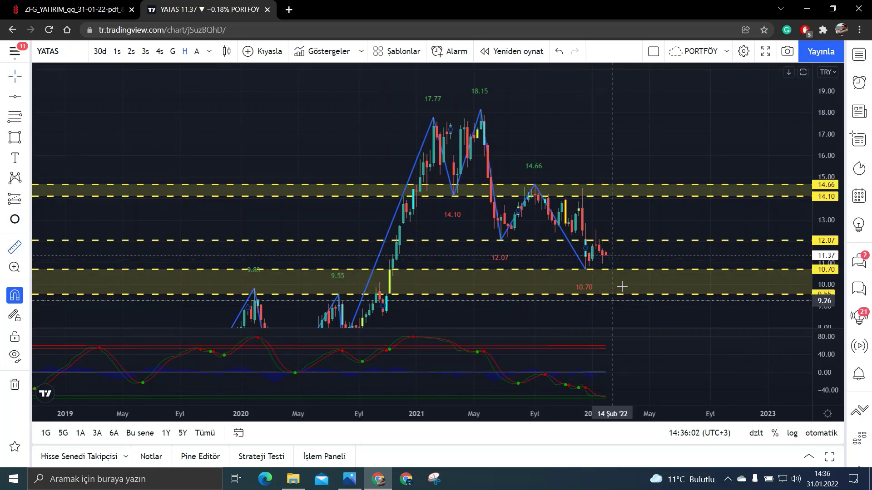
left_click(644, 270, "shift")
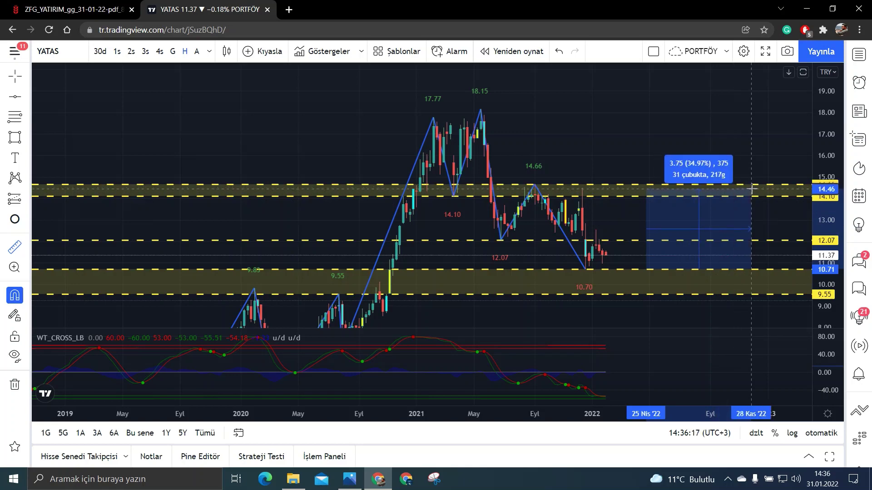
key("Escape")
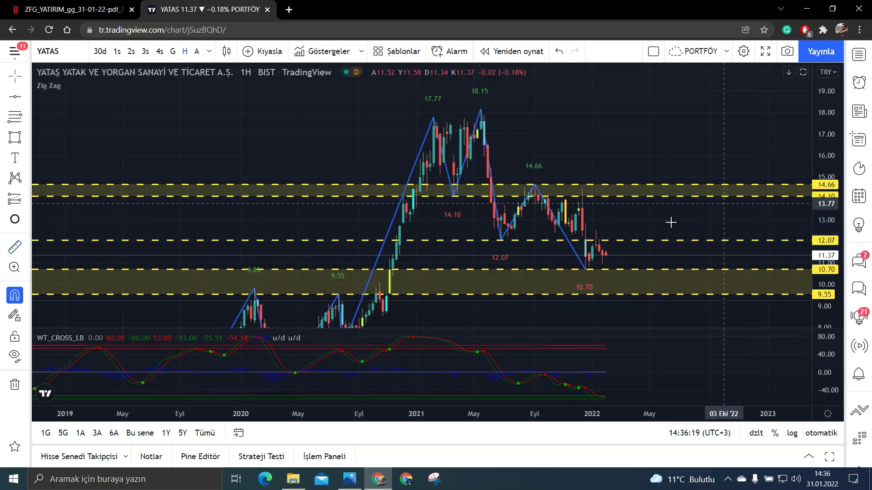
- Measure the roughly 50% rise from the 9.55 support to about 14.35 in the resistance zone
left_click(16, 158)
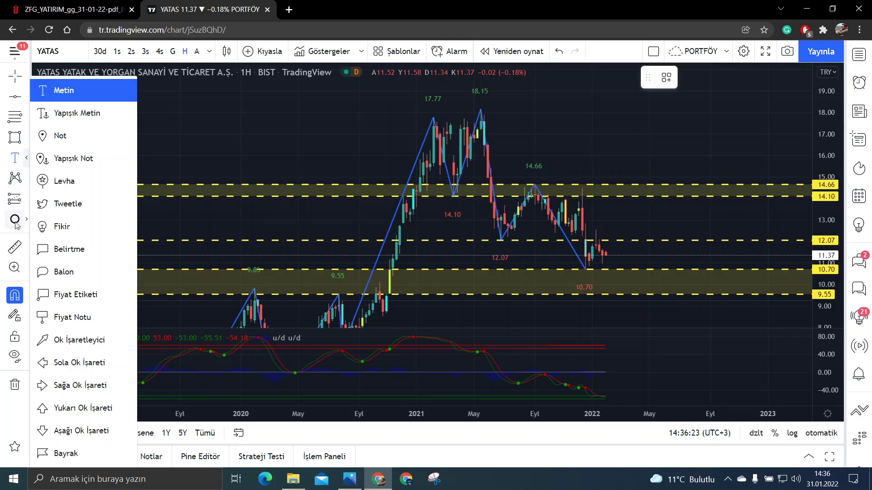
left_click(14, 249)
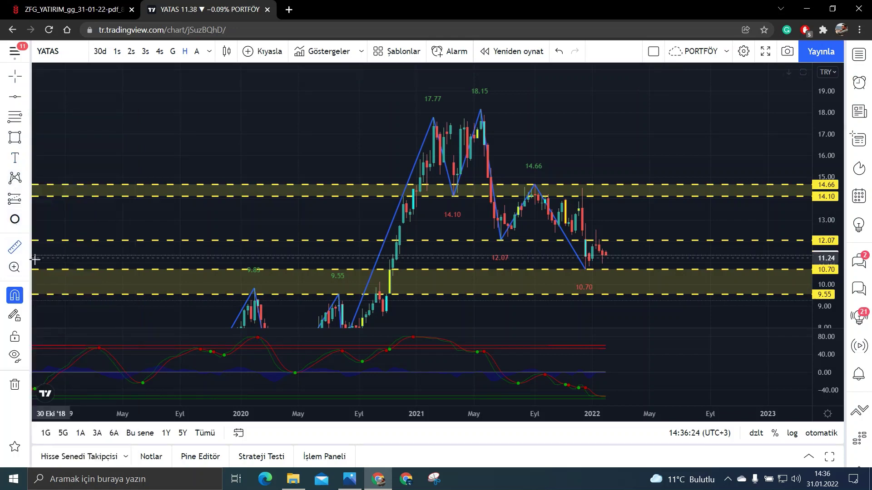
left_click(693, 294, "shift")
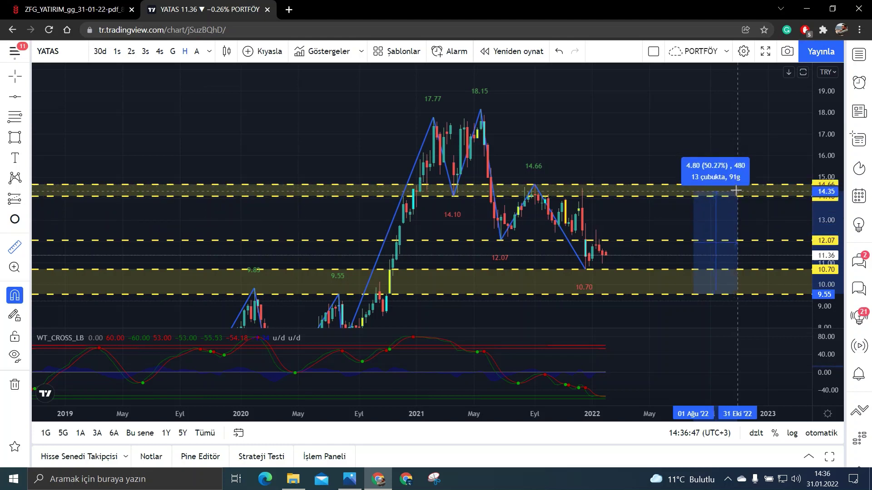
left_click(735, 191)
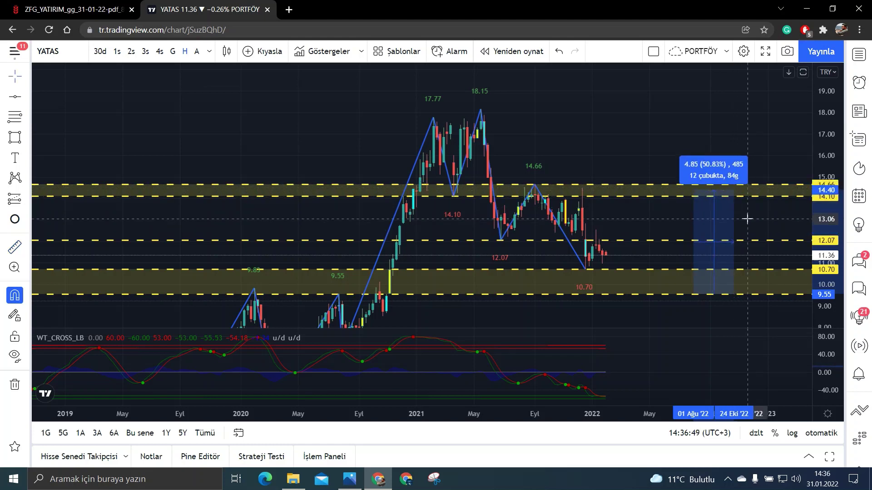
left_click(747, 218)
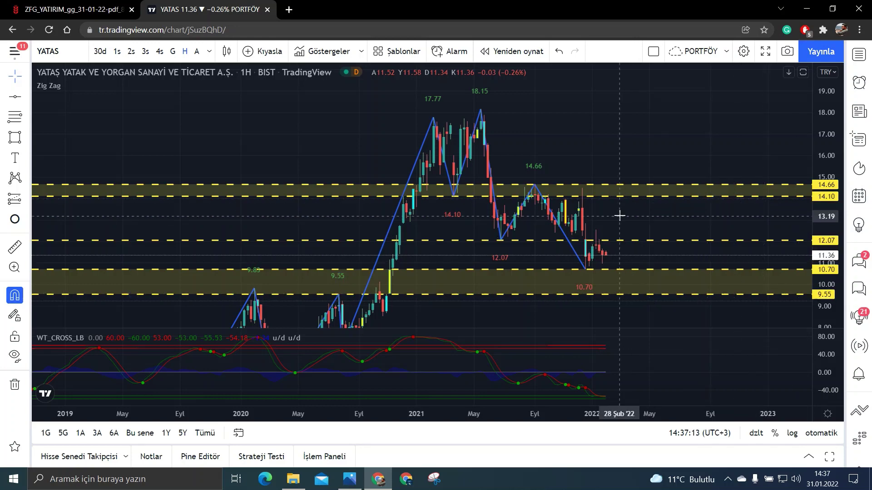
- Bring up page 4 of the Ziraat Yatırım PDF, showing Yataş at 11,39 TL
left_click(72, 10)
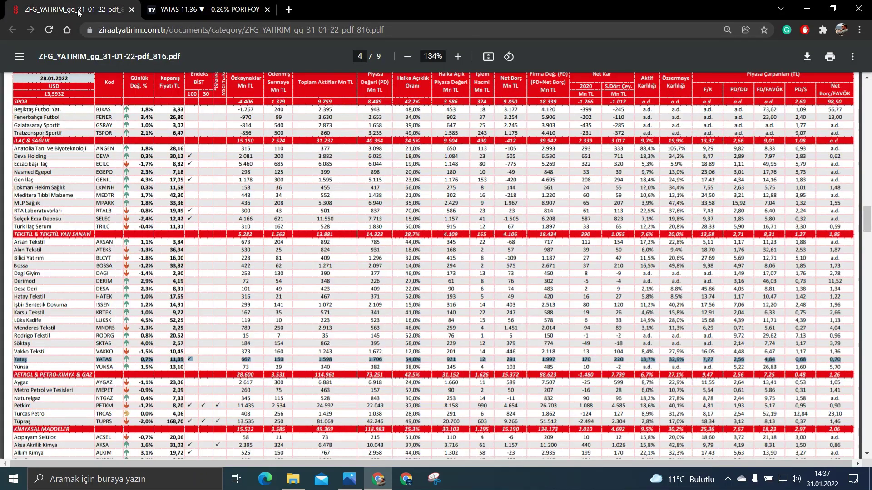
left_click(206, 14)
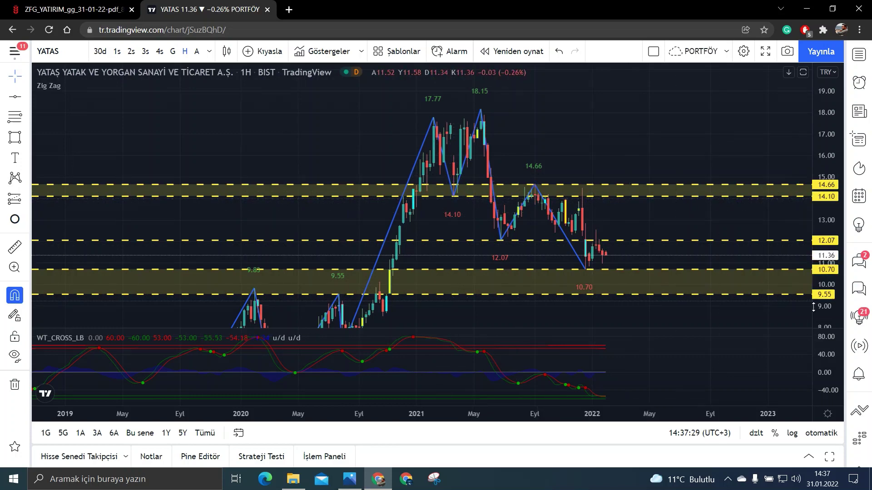
left_click(73, 9)
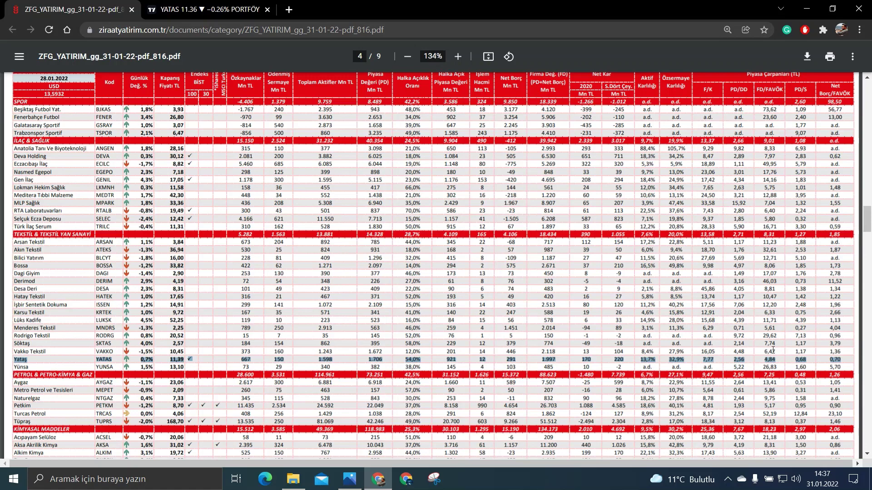
- Launch Windows Calculator via a 'hesap' search and centre its window
left_click(185, 480)
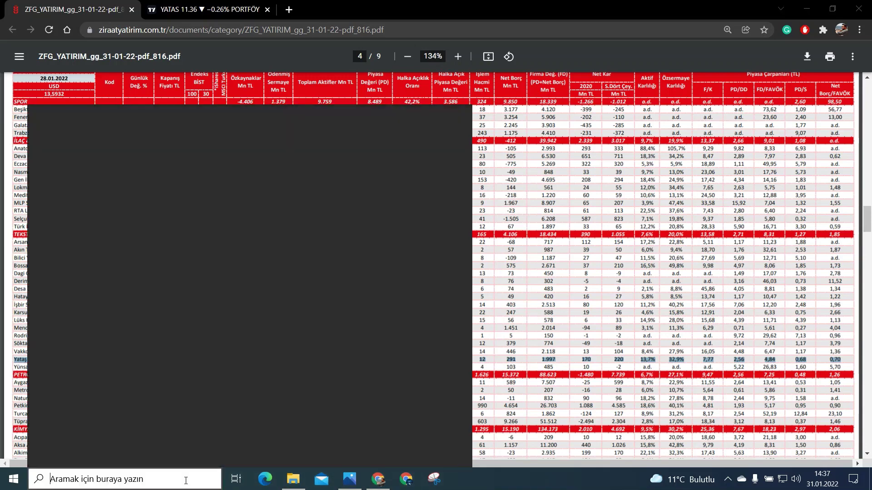
type("hesap")
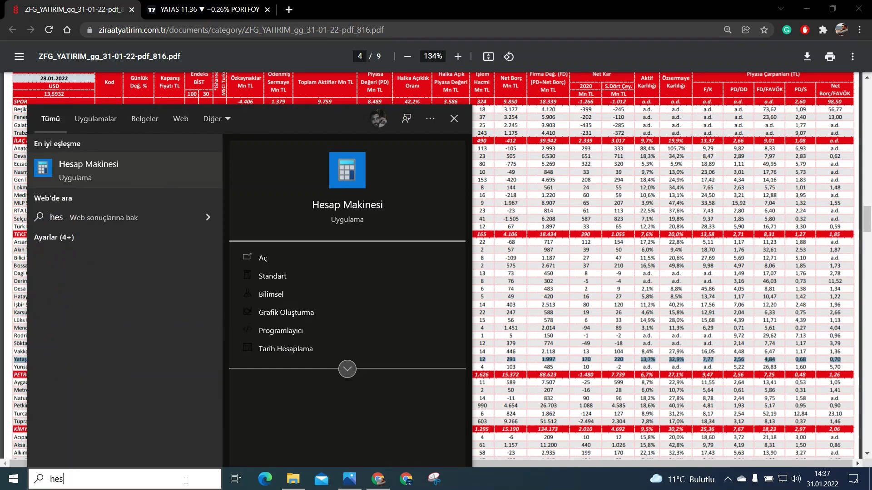
left_click(136, 172)
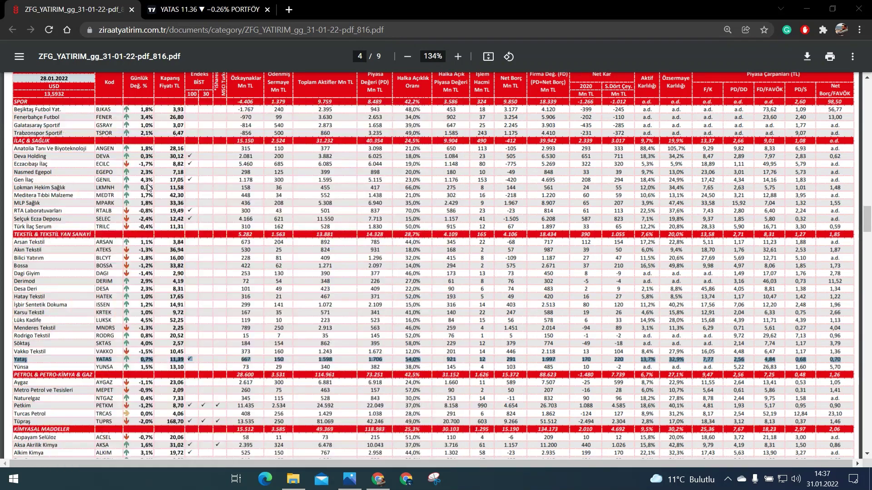
left_click_drag(589, 124, 457, 126)
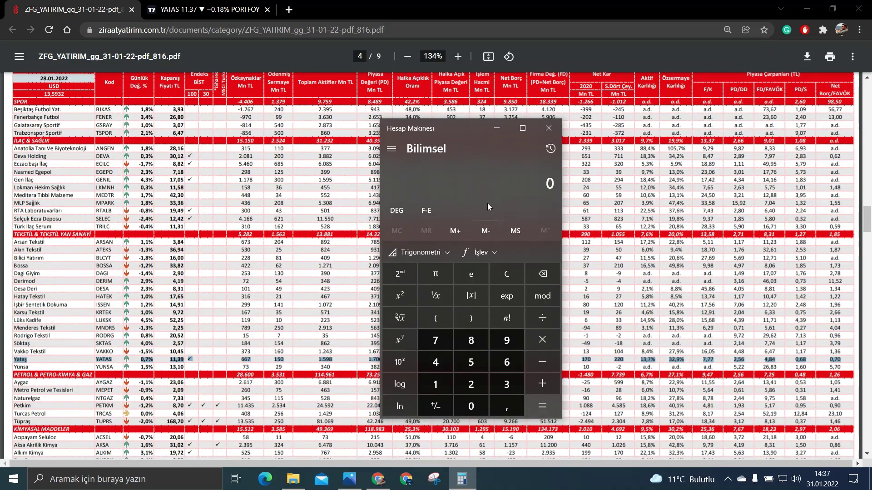
- Compute 32,9 ÷ 20 = 1,645 and highlight the Yataş row in the PDF table
type(",9")
key("slash")
type("20")
key("Return")
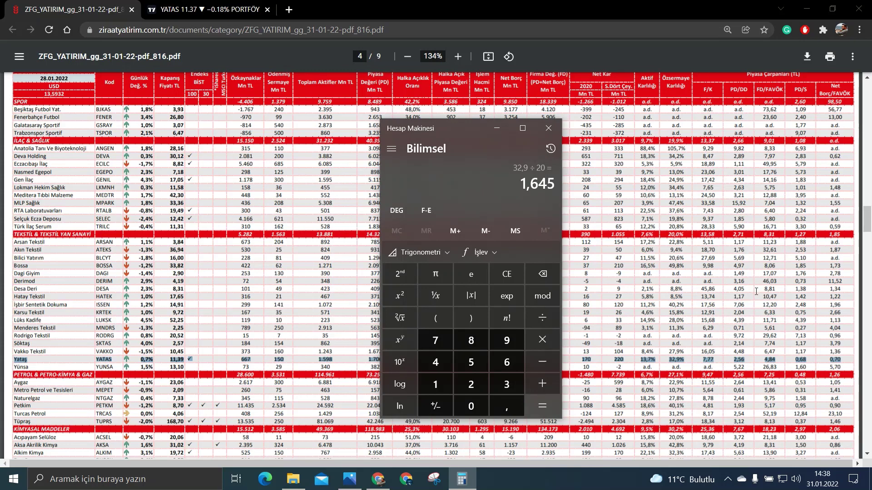
left_click(788, 269)
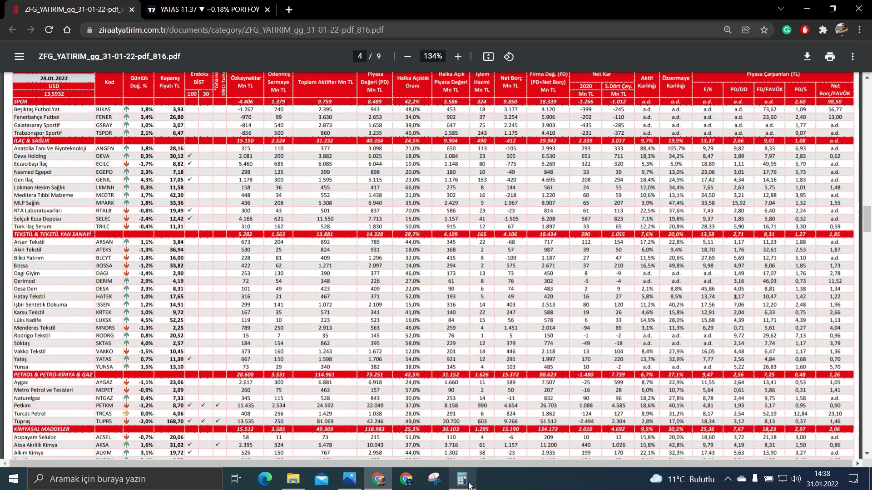
triple_click(723, 360)
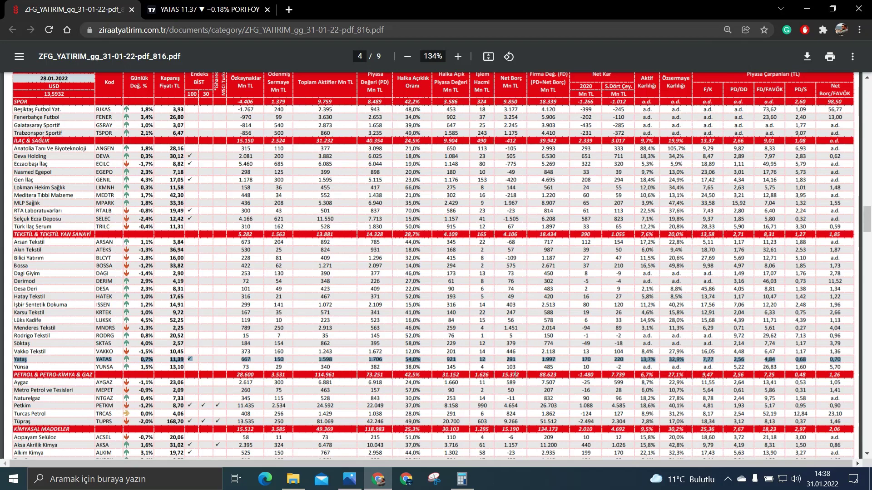
- Multiply 1,645 by 2,71, then divide by 2,56 to get about 1,741
left_click(462, 479)
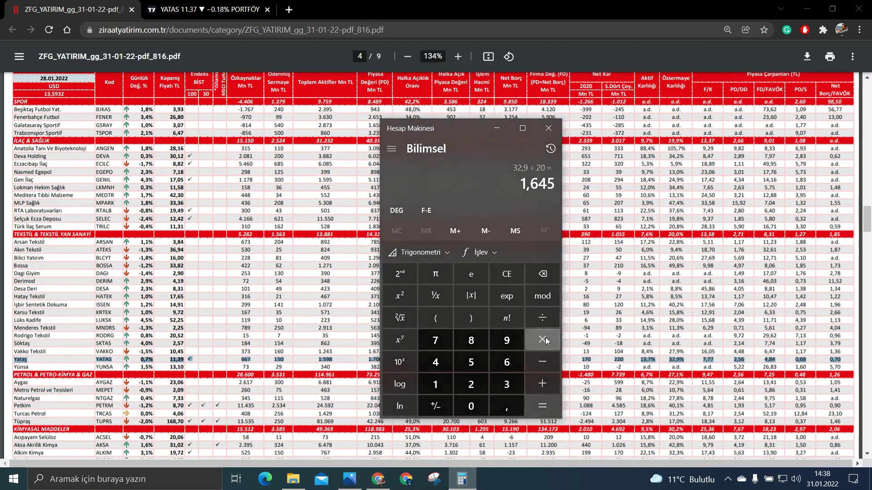
left_click(545, 341)
type("2,71")
key("Return")
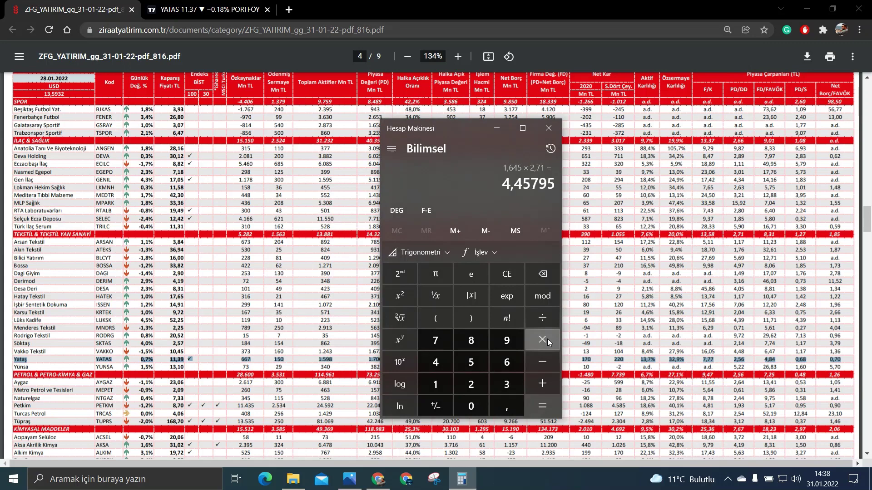
key("slash")
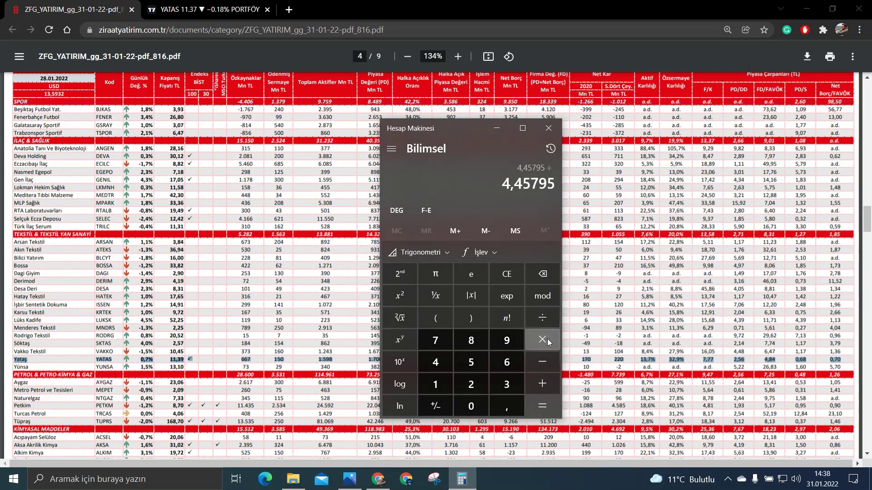
type("2,56")
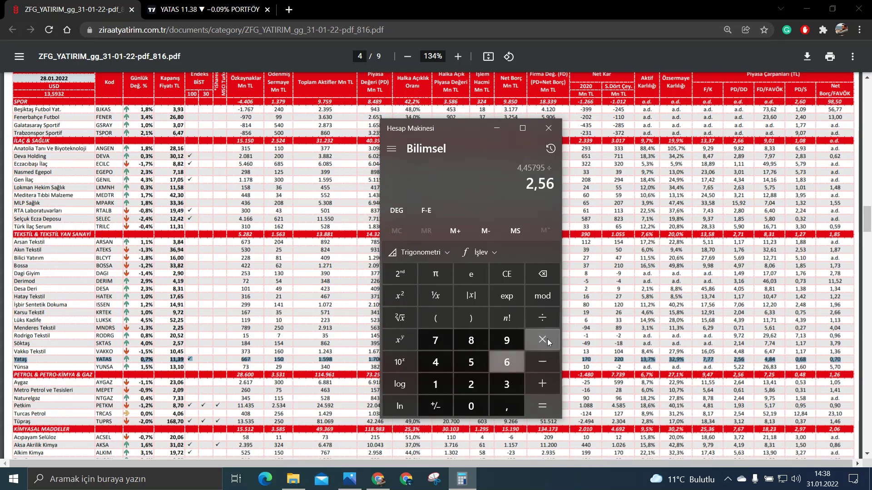
key("Return")
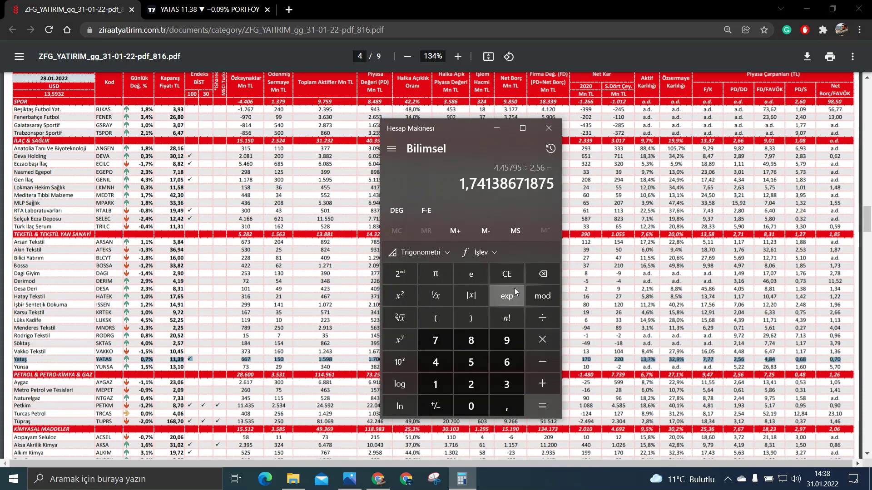
- Clear and minimize the calculator, returning to the YATAS chart
left_click(506, 274)
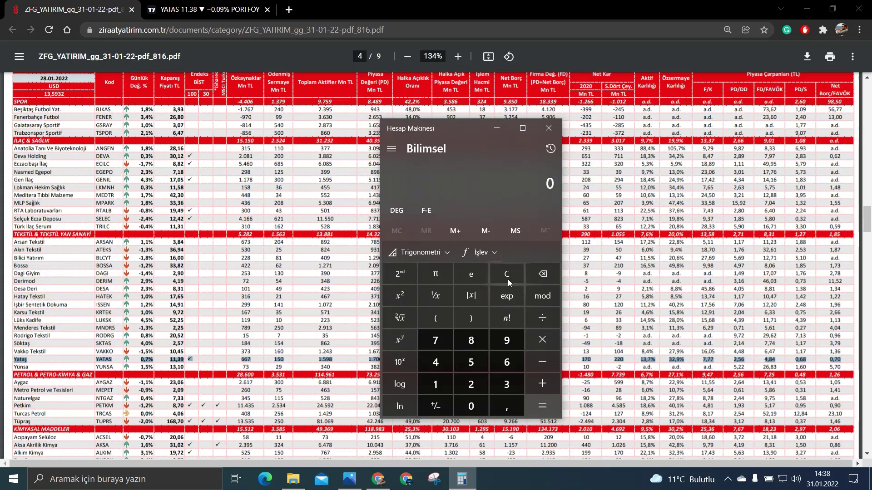
left_click(497, 128)
left_click(204, 9)
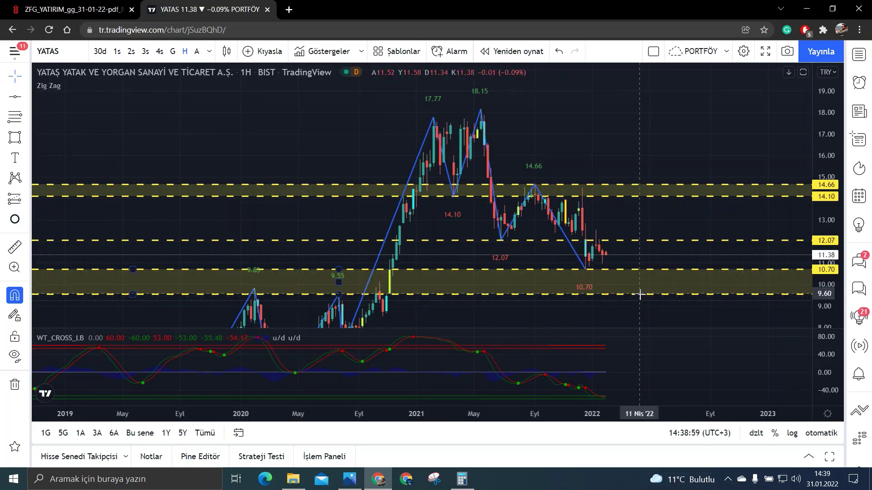
- Measure the 9.55 to 14.64 rise at 53.31%, then dismiss the measurement
left_click(13, 247)
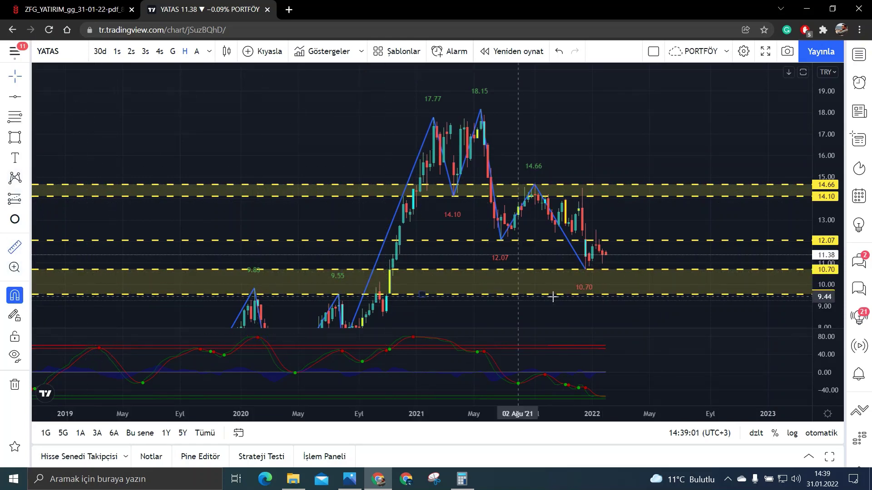
left_click(623, 292)
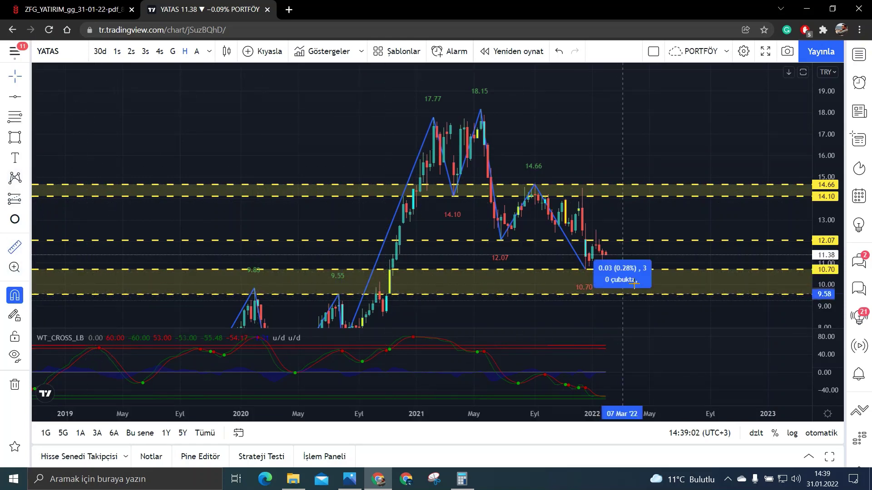
left_click(693, 184)
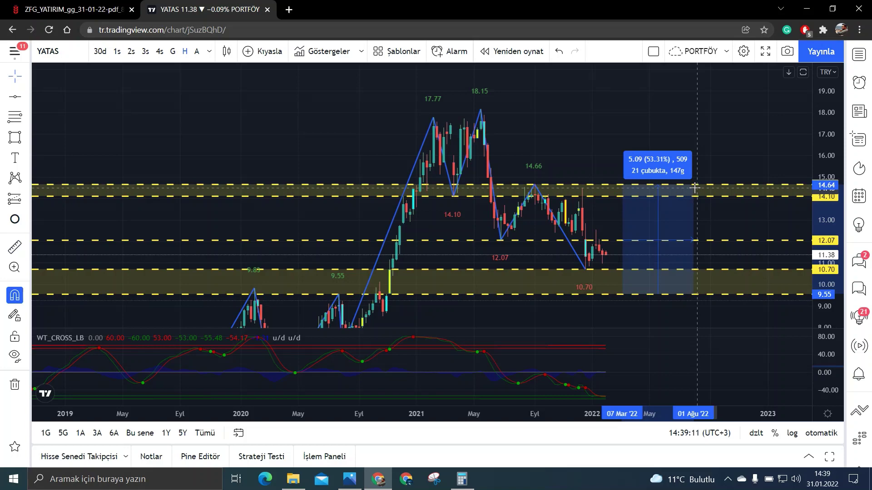
left_click(730, 212)
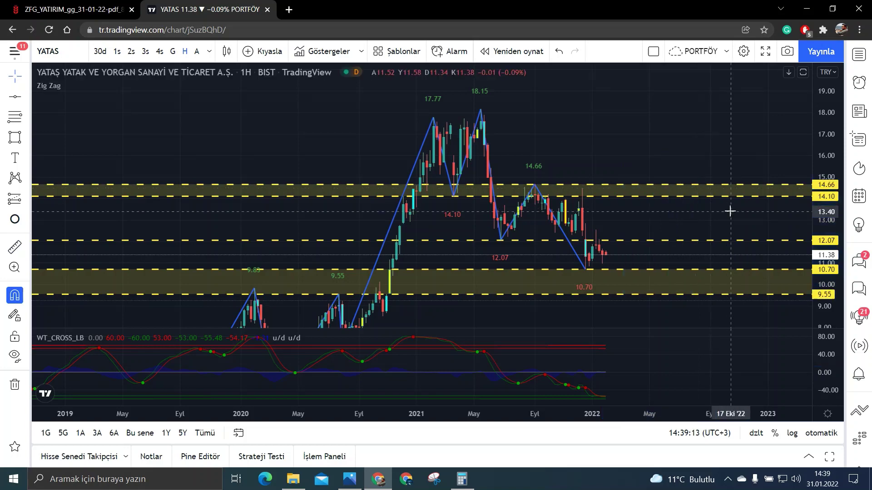